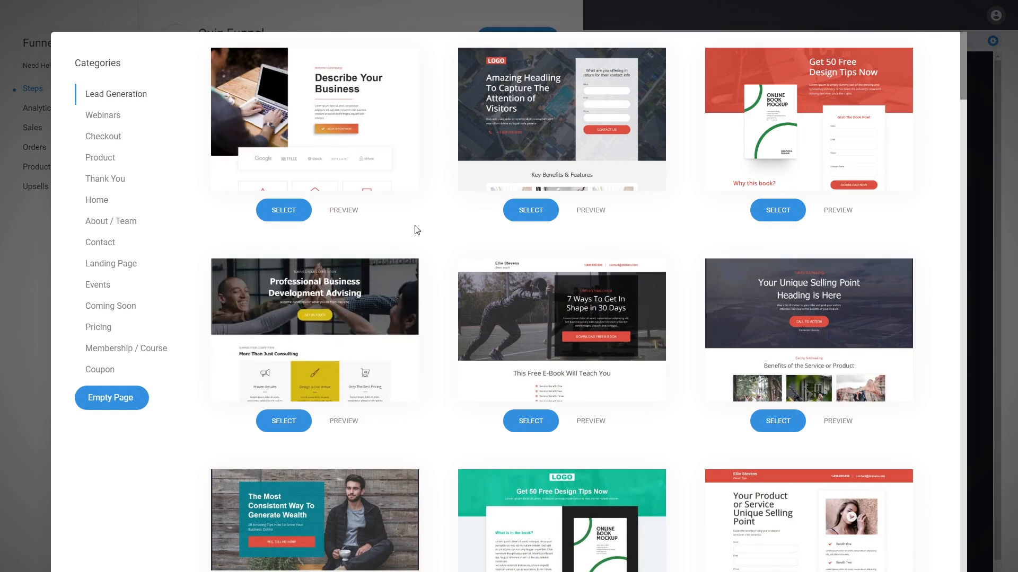
# - Add a page named "Result 1" from the Thank You template headed "Thank you for reaching out!"
pyautogui.click(94, 183)
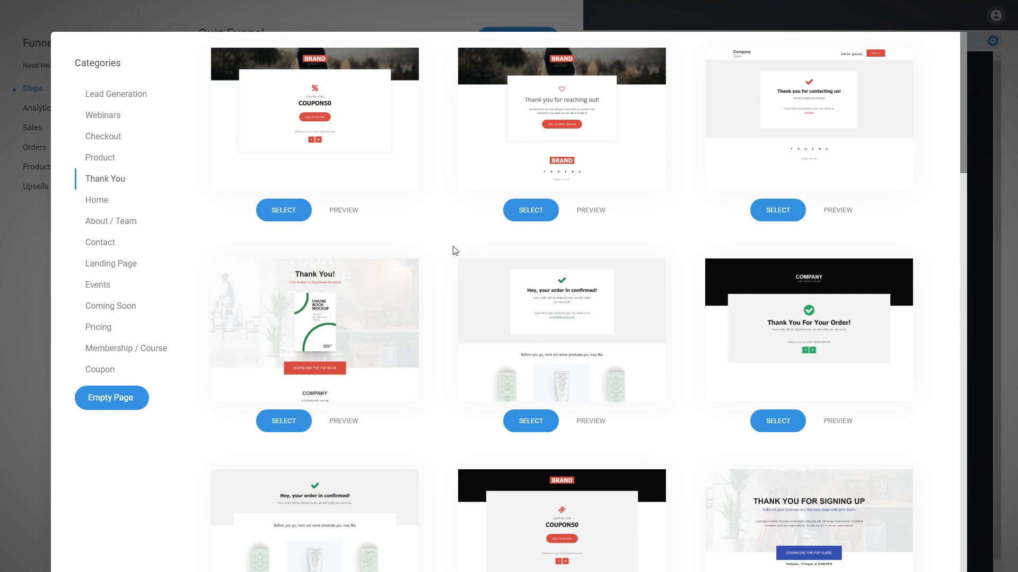
pyautogui.click(615, 146)
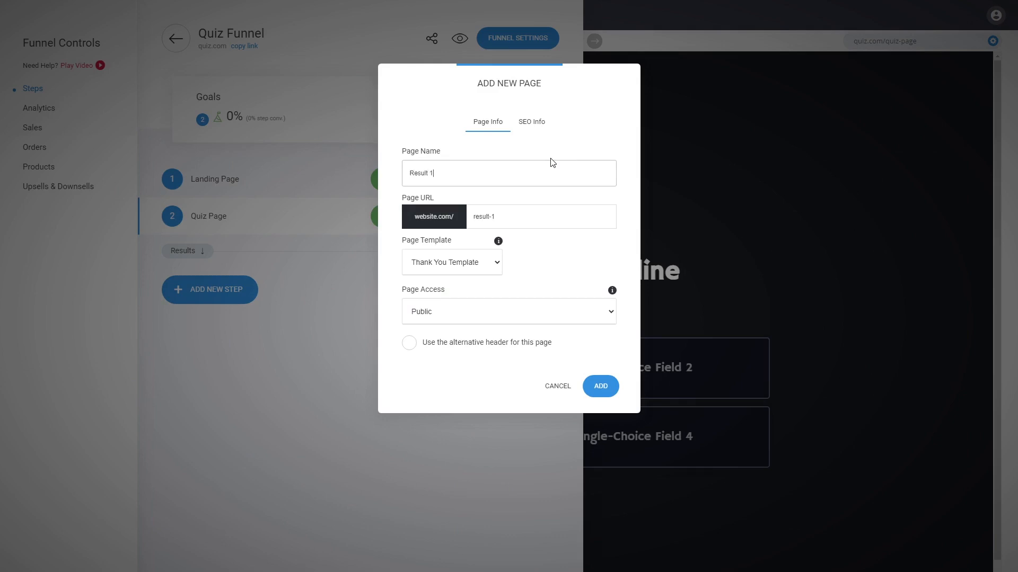
pyautogui.click(599, 387)
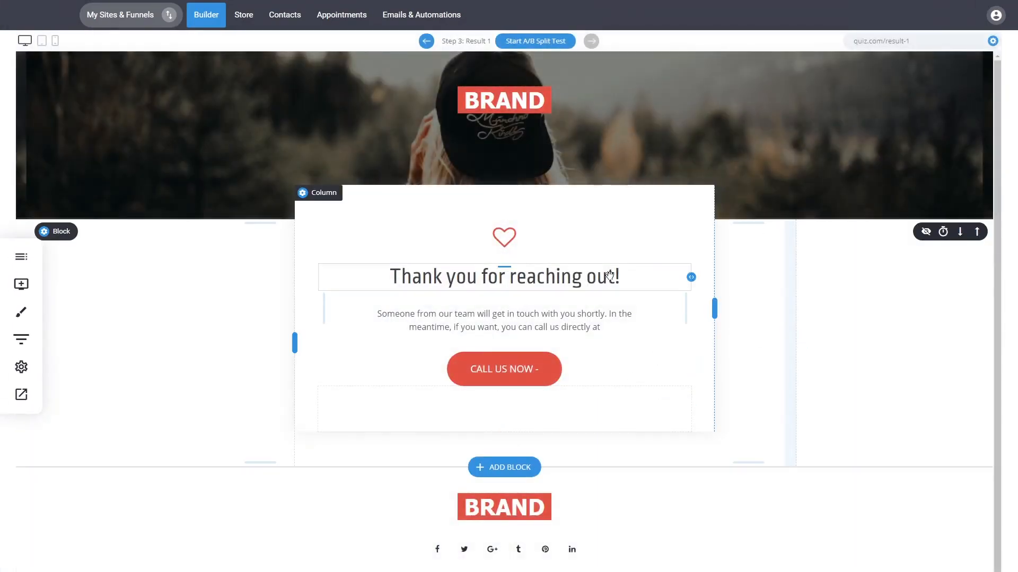
pyautogui.click(555, 282)
pyautogui.doubleClick(558, 280)
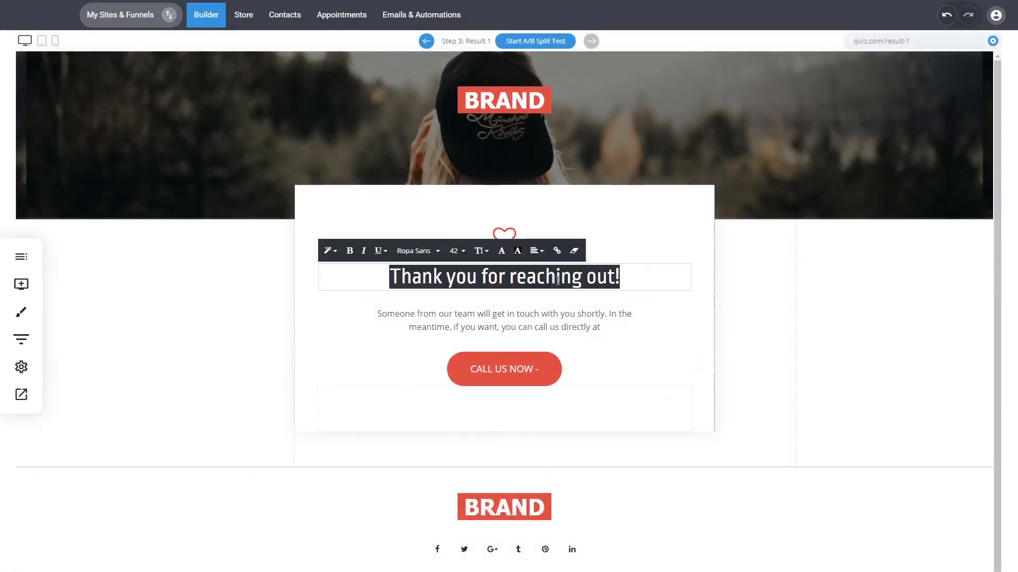
pyautogui.click(810, 356)
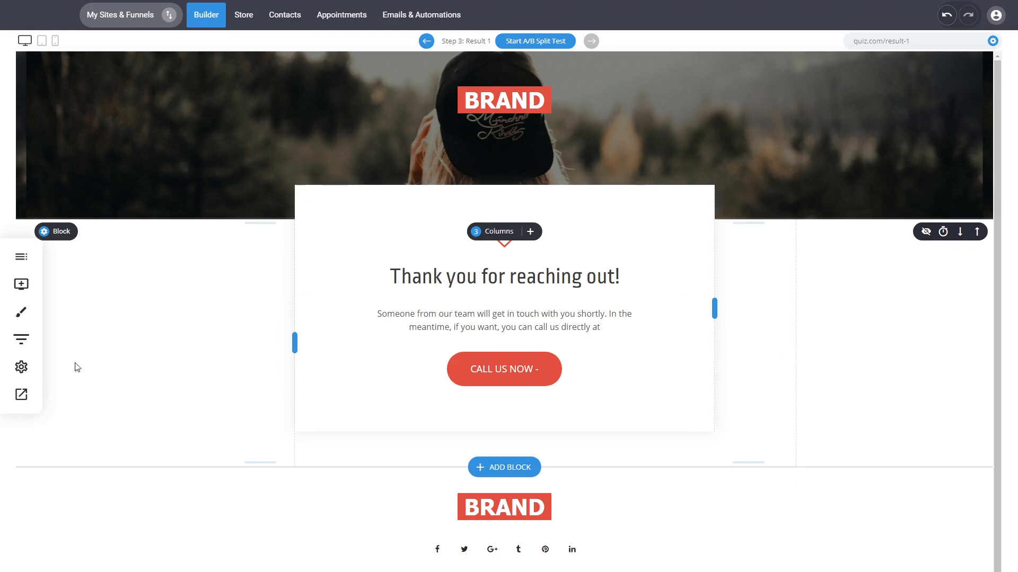
# - Add a new funnel page named "Results 2" using the Product template with the drone and "Heading About The Promo You Run"
pyautogui.click(21, 340)
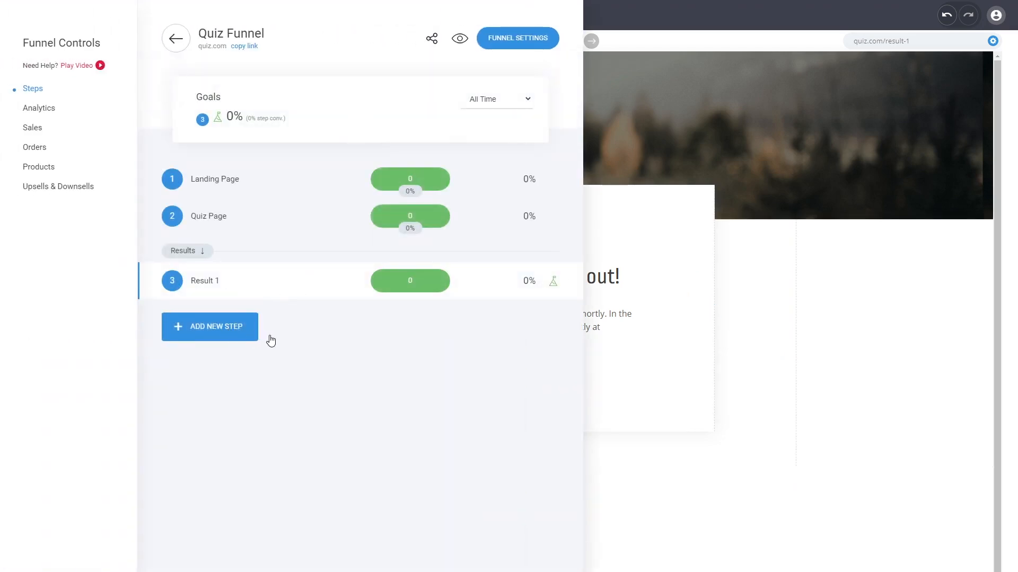
pyautogui.click(236, 332)
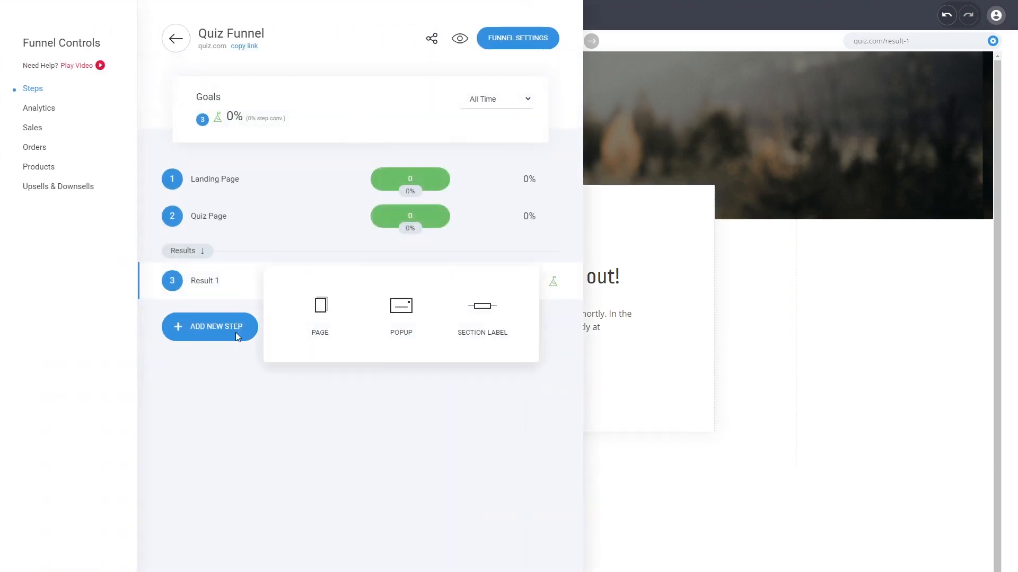
pyautogui.click(311, 317)
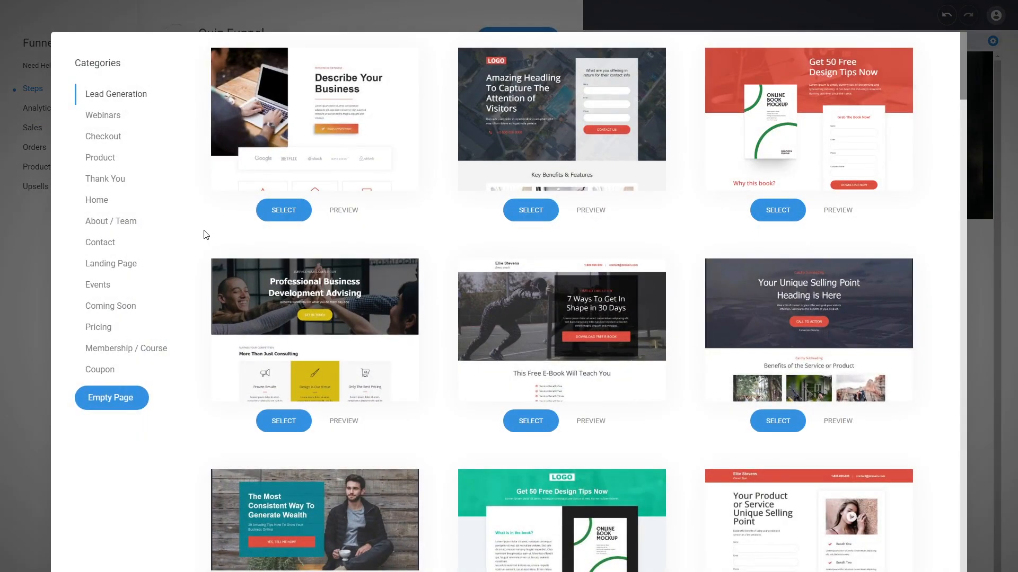
pyautogui.click(101, 159)
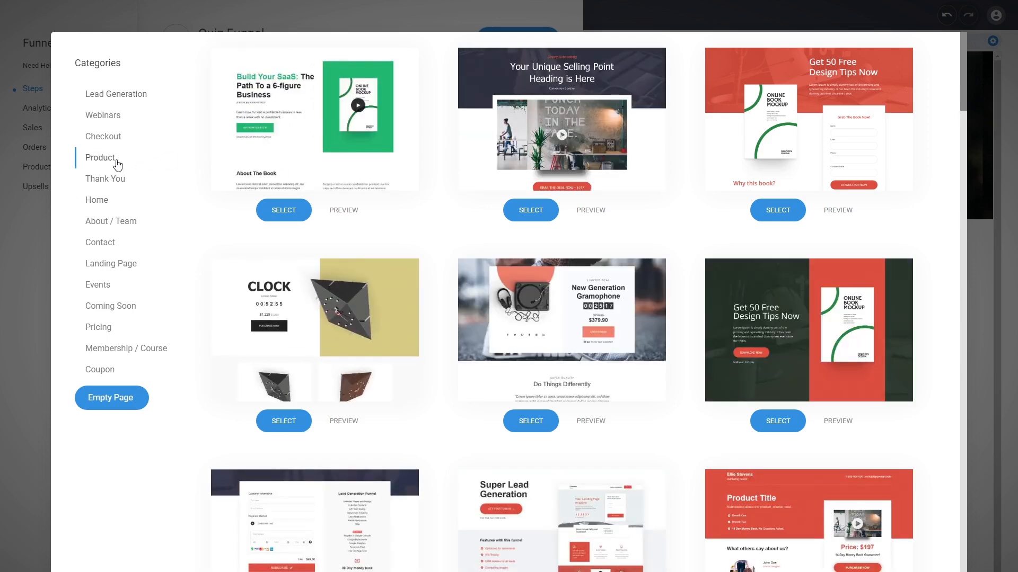
pyautogui.scroll(-5, 454, 228)
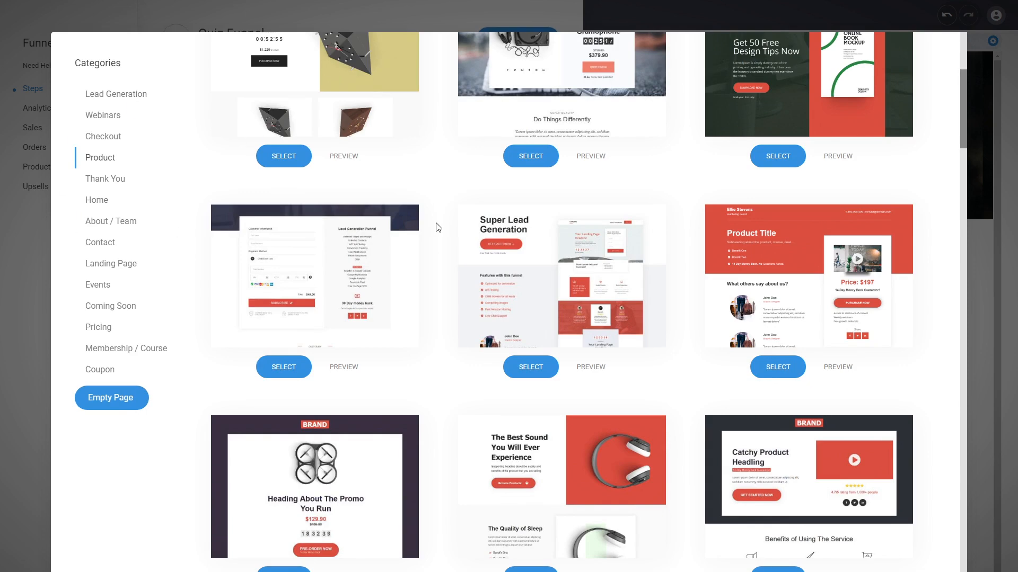
pyautogui.scroll(-3, 438, 227)
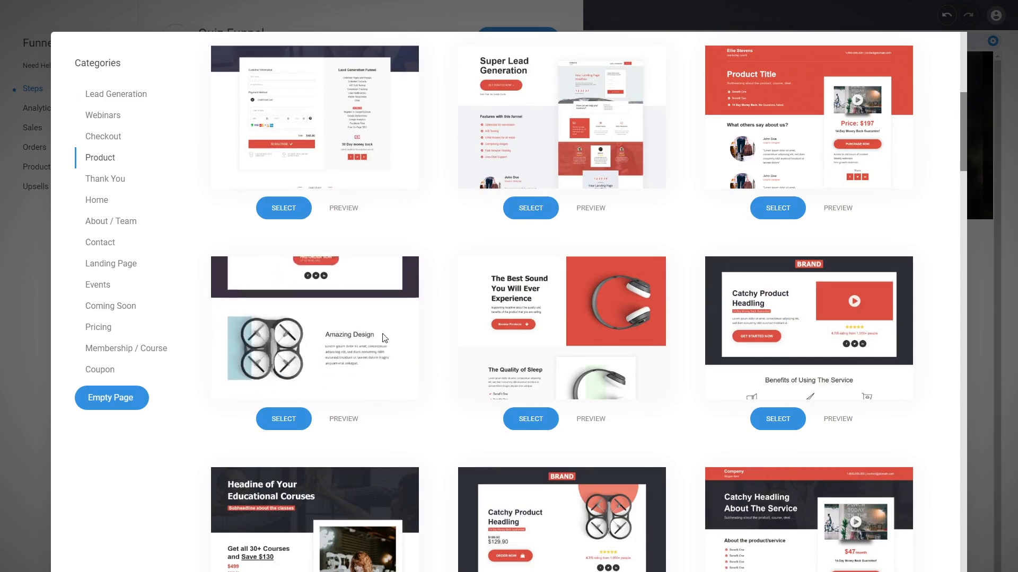
pyautogui.click(284, 419)
pyautogui.write('Res')
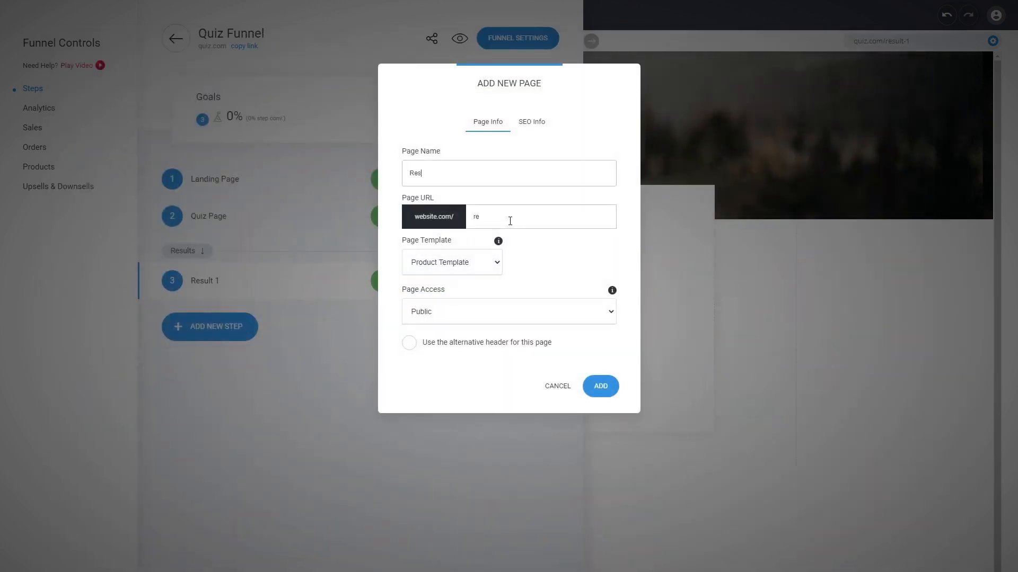
pyautogui.write('ults 2')
pyautogui.click(599, 384)
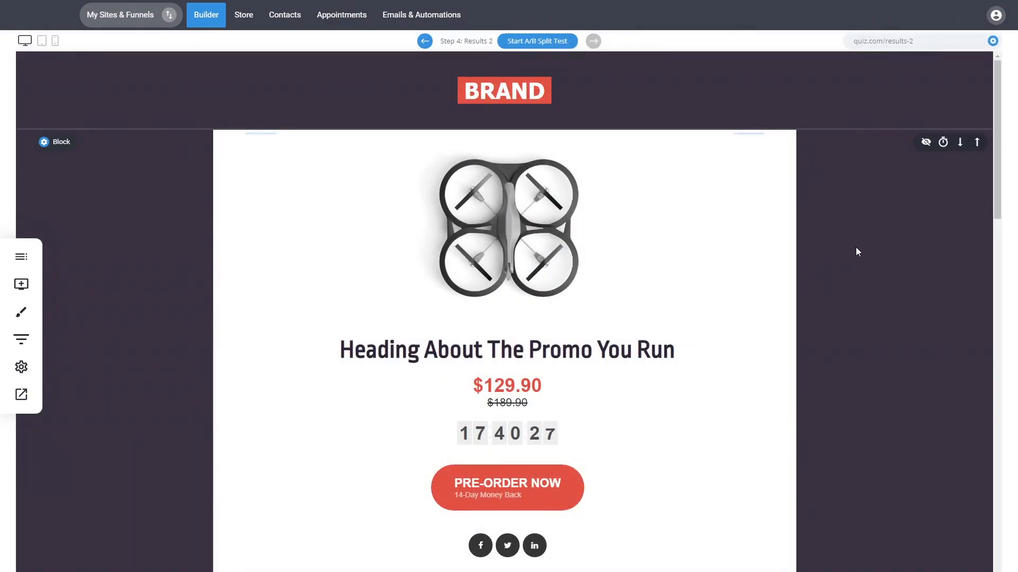
# - Review the Results 2 product page over its full length, including the settings of the drone image
pyautogui.moveTo(1000, 198)
pyautogui.mouseDown()
pyautogui.moveTo(986, 385)
pyautogui.moveTo(999, 194)
pyautogui.mouseUp()
pyautogui.click(551, 255)
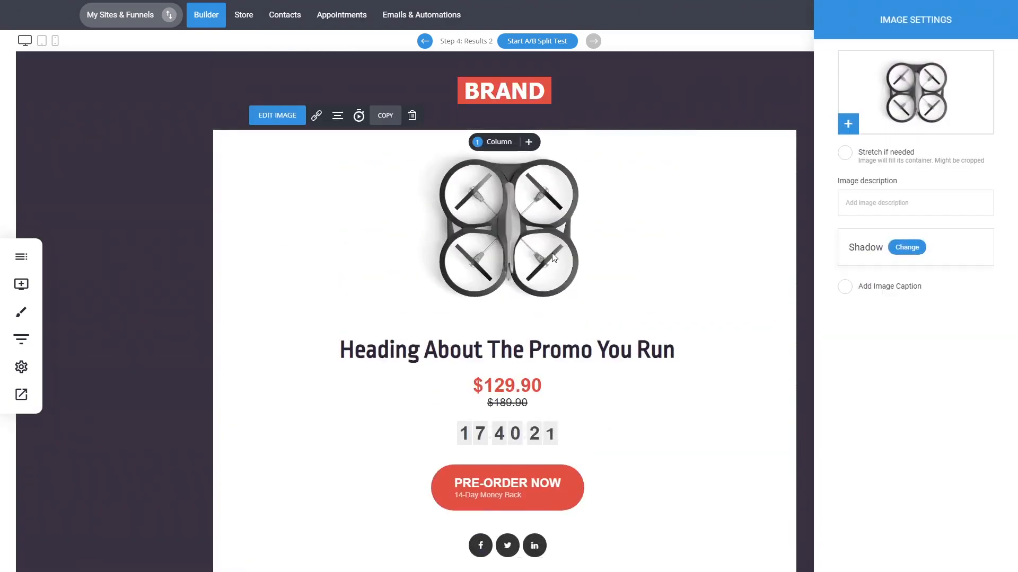
pyautogui.click(673, 241)
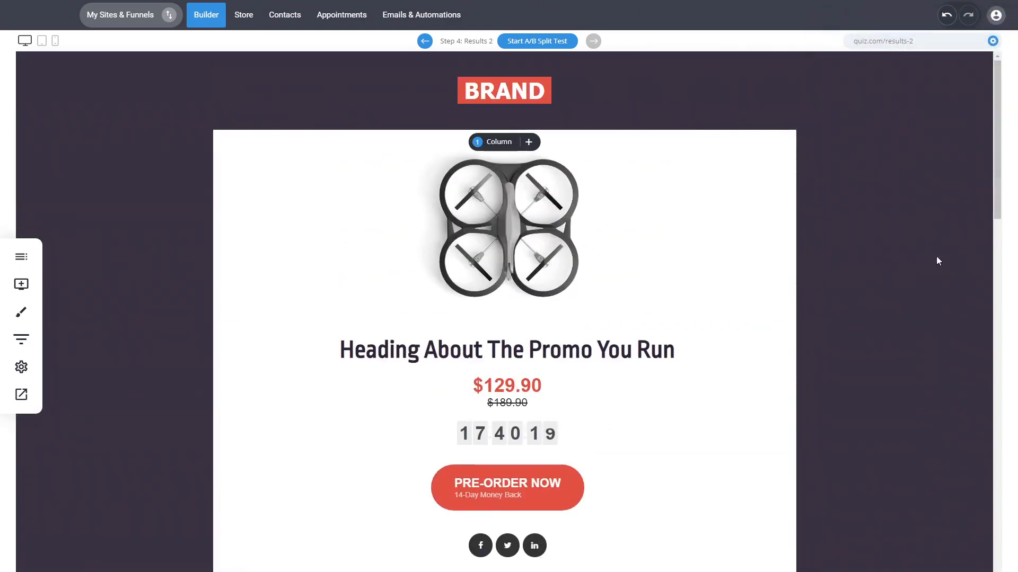
pyautogui.moveTo(999, 193); pyautogui.dragTo(986, 567)
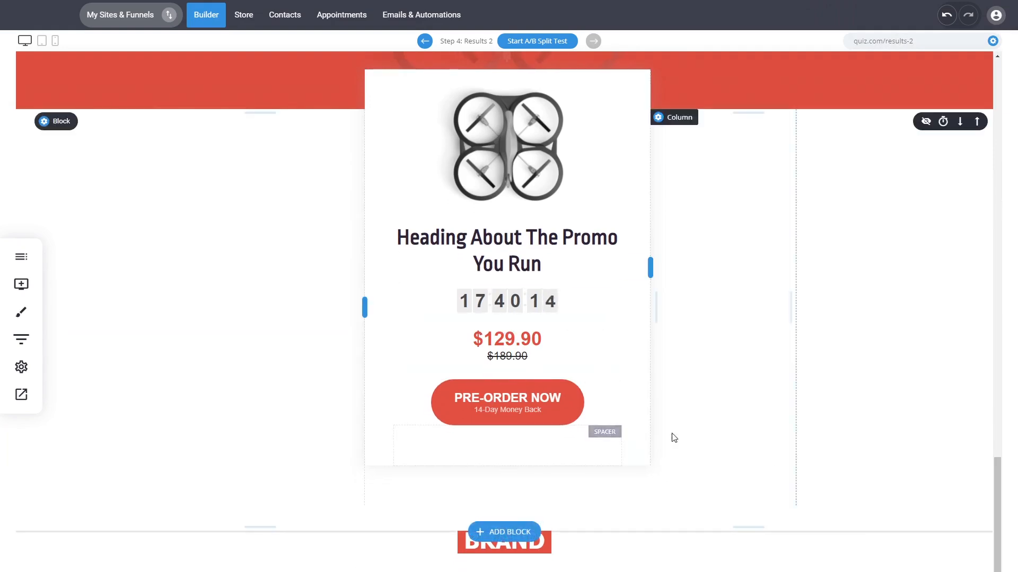
pyautogui.scroll(12, 768, 361)
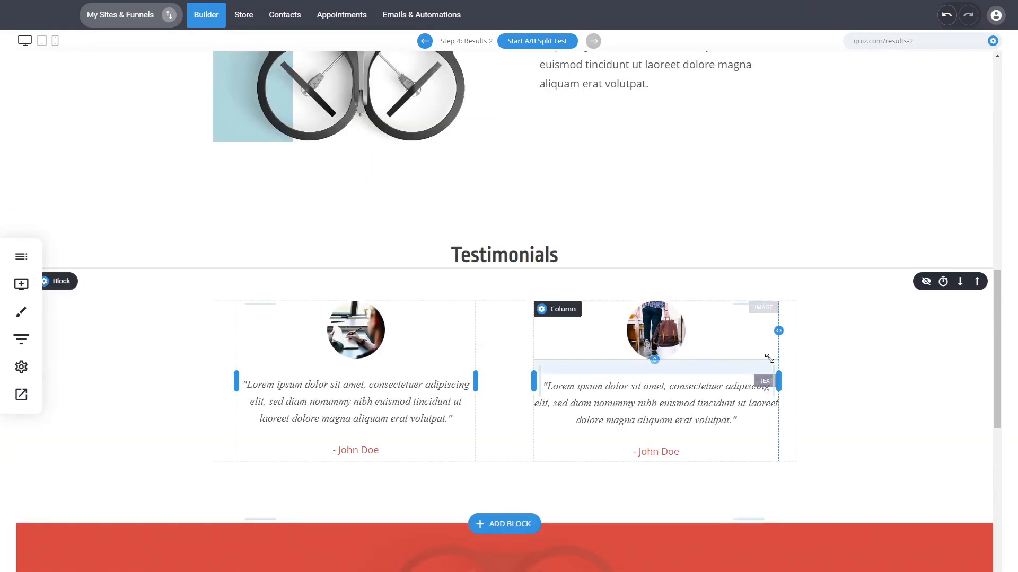
pyautogui.scroll(9, 864, 374)
pyautogui.scroll(2, 897, 365)
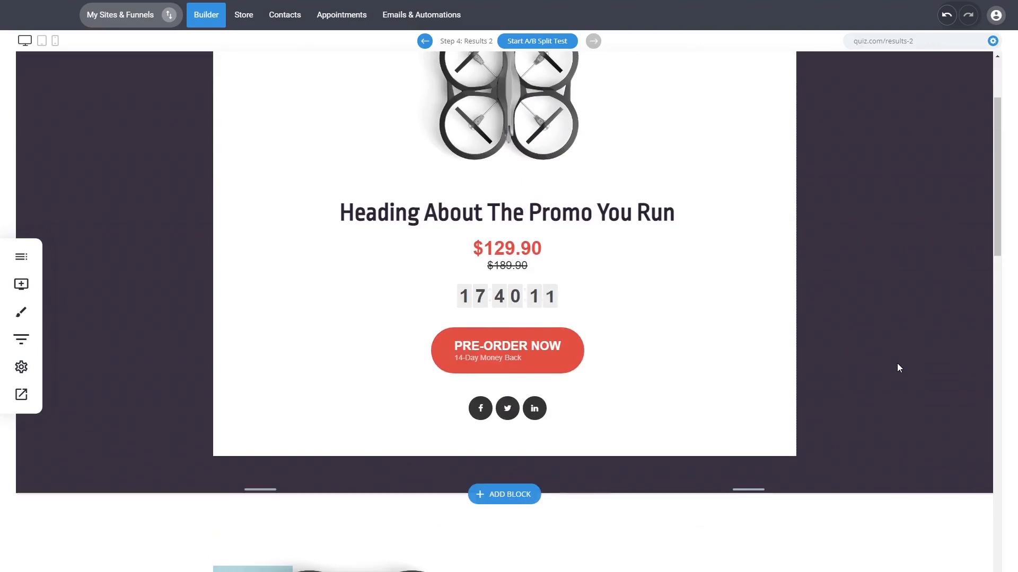
pyautogui.scroll(3, 904, 368)
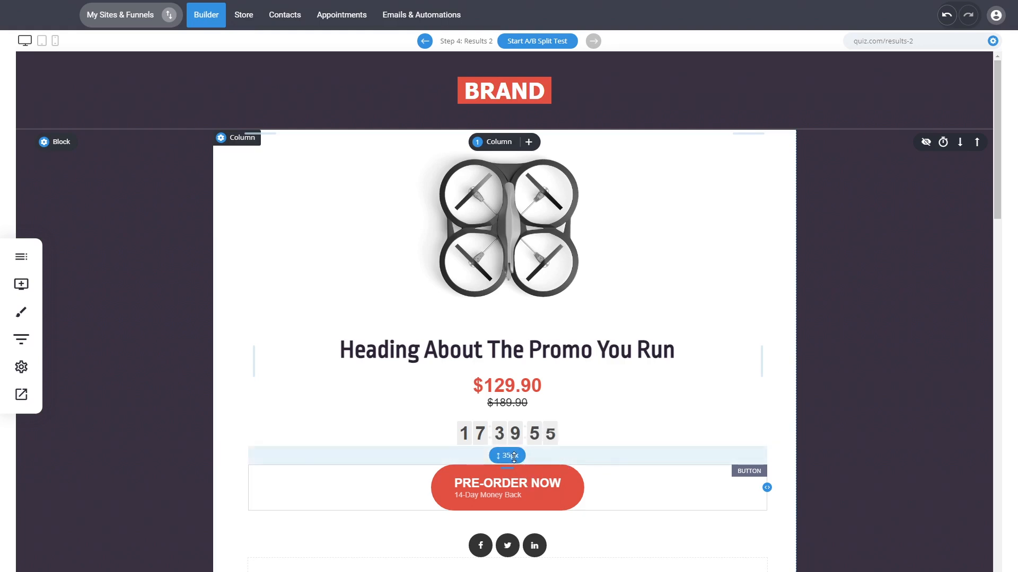
# - Add a new funnel page named "Results 3" using the Checkout template headed "Payment Title"
pyautogui.click(21, 339)
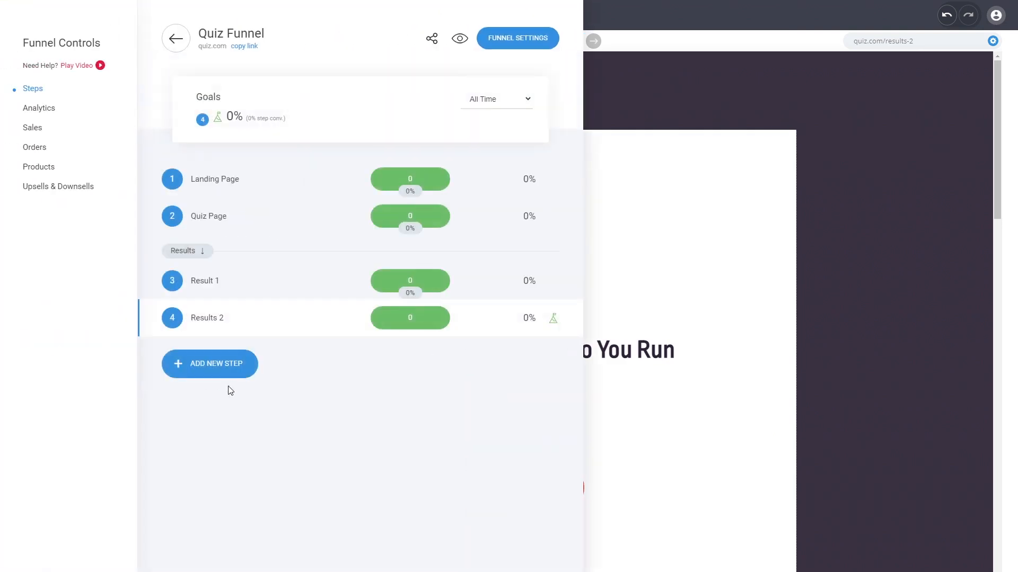
pyautogui.click(229, 374)
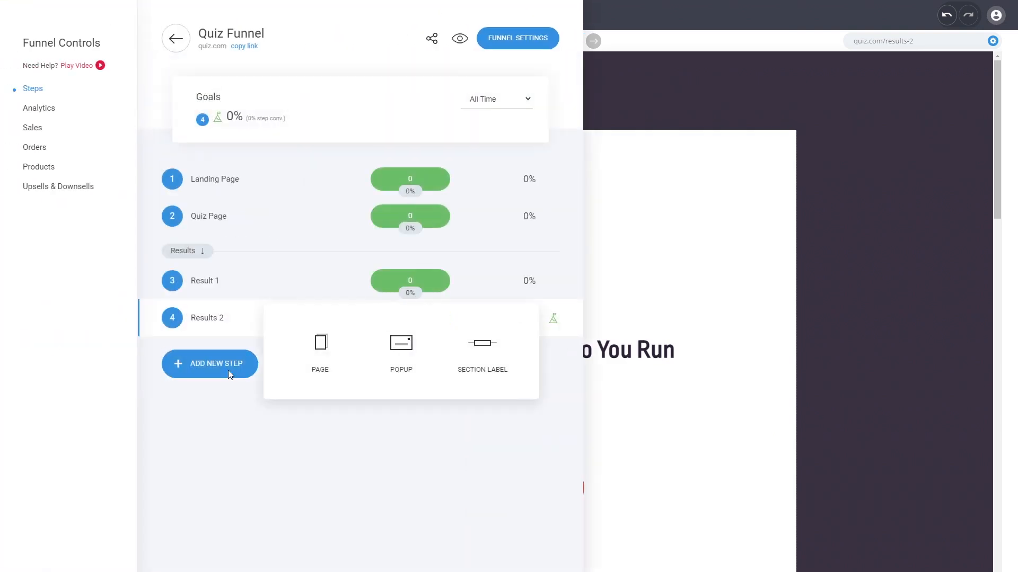
pyautogui.click(313, 365)
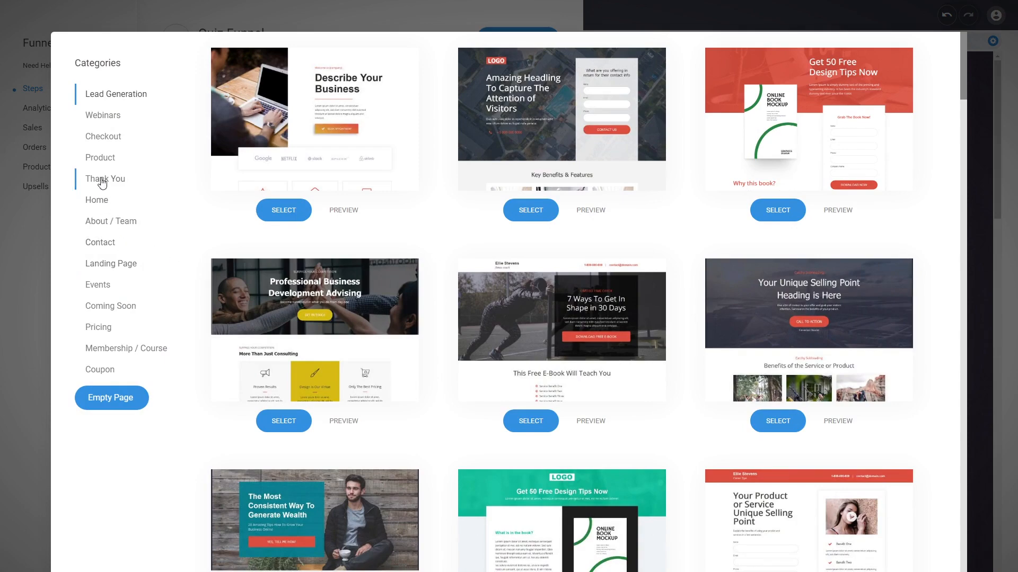
pyautogui.click(105, 141)
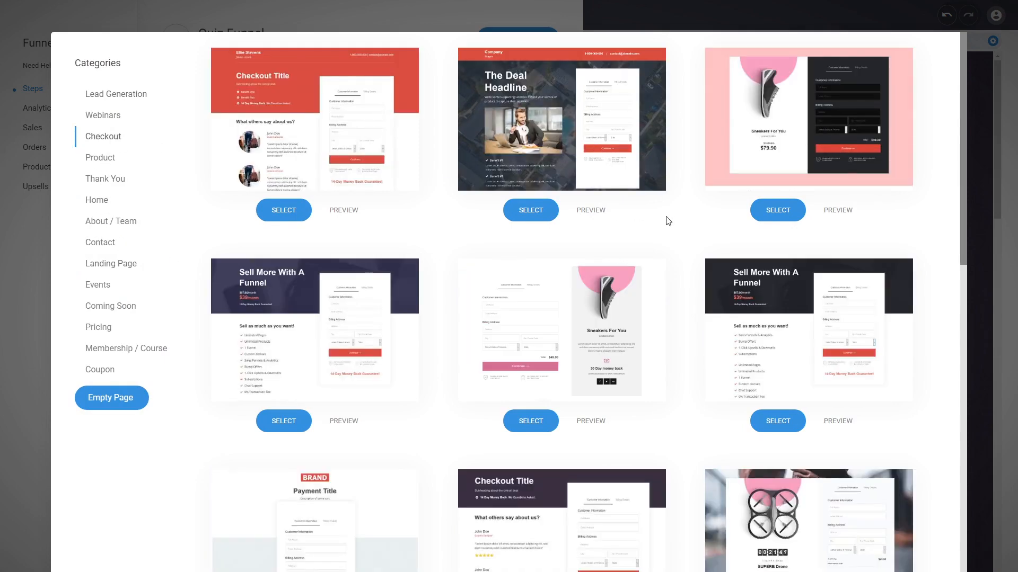
pyautogui.scroll(-4, 691, 266)
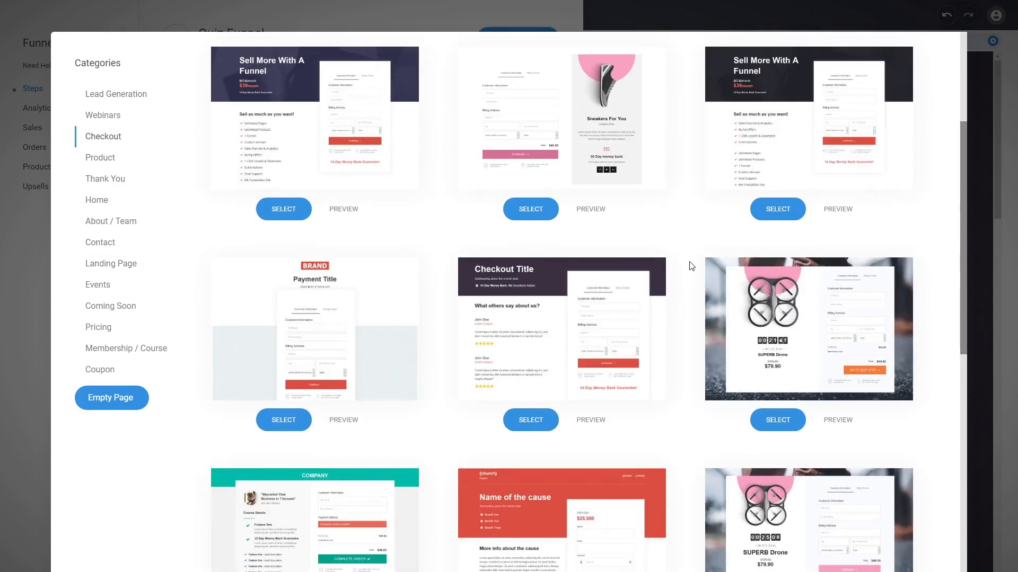
pyautogui.scroll(-9, 692, 266)
pyautogui.scroll(5, 691, 268)
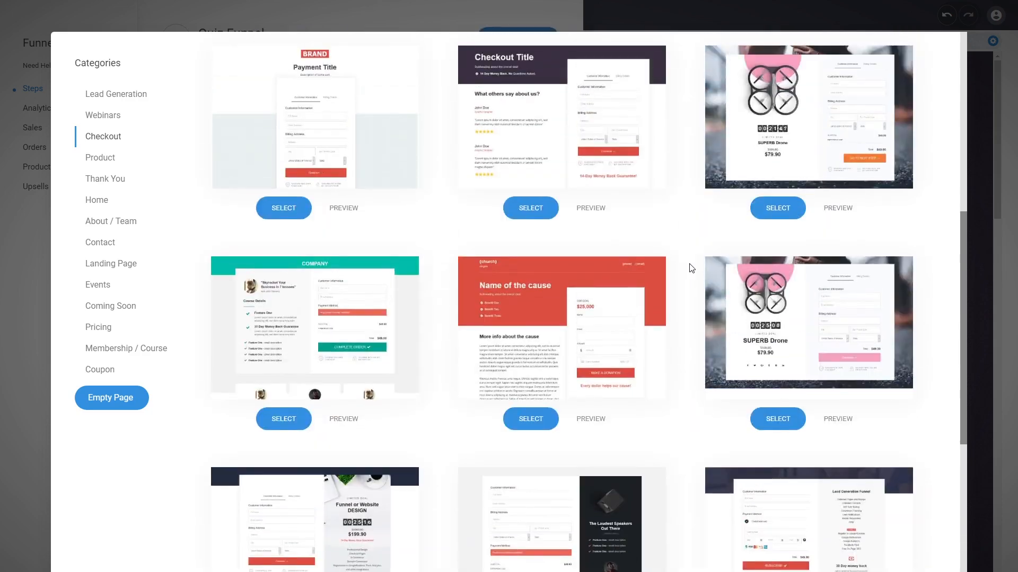
pyautogui.scroll(4, 691, 268)
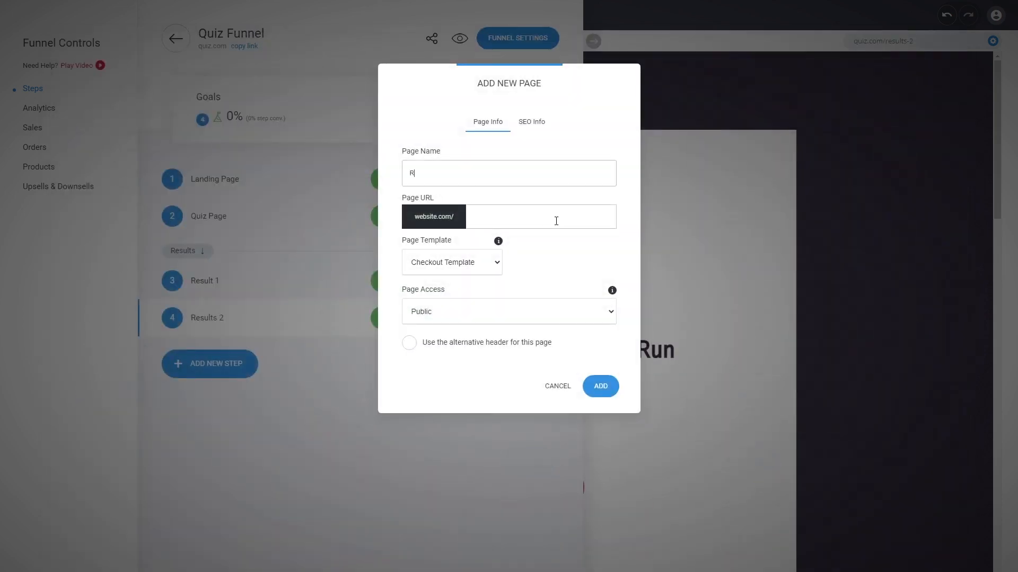
pyautogui.write('esults 3')
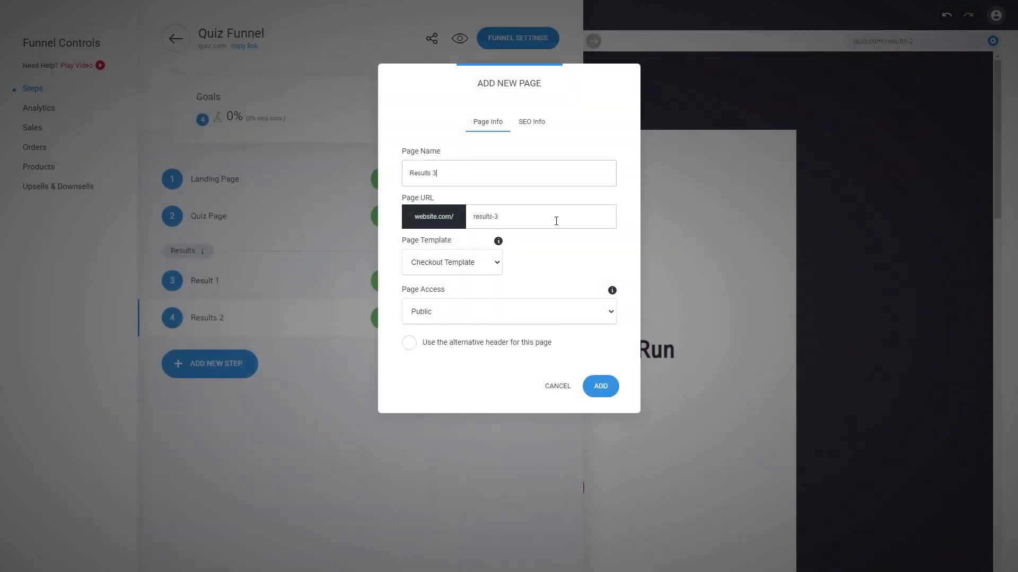
pyautogui.click(601, 387)
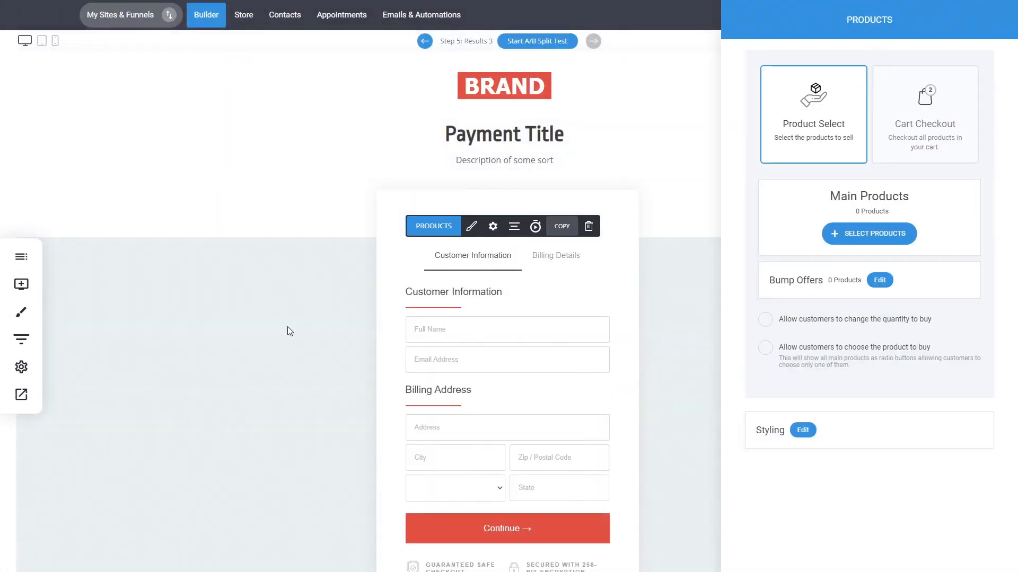
pyautogui.click(285, 332)
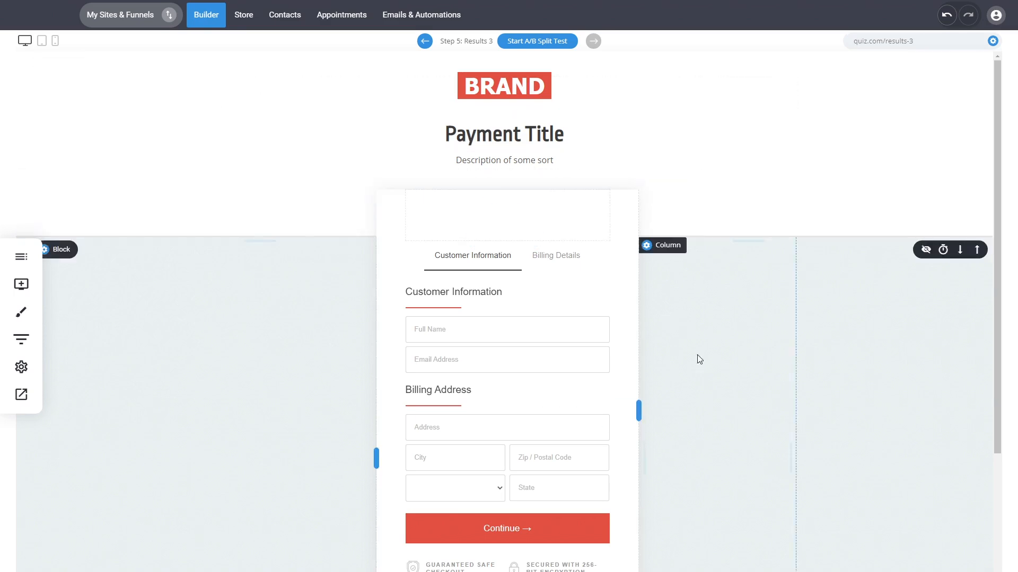
pyautogui.click(522, 139)
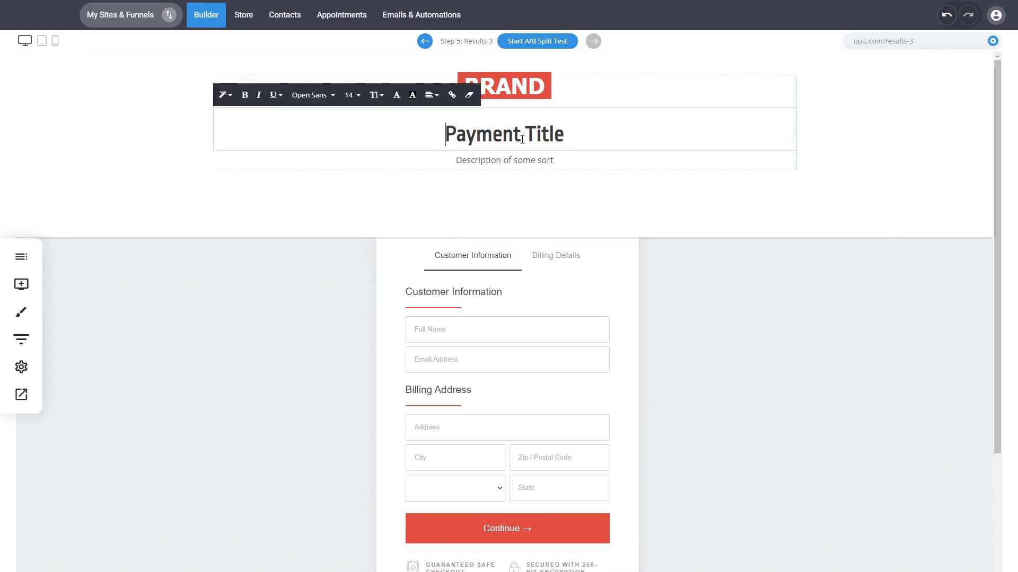
pyautogui.tripleClick(522, 139)
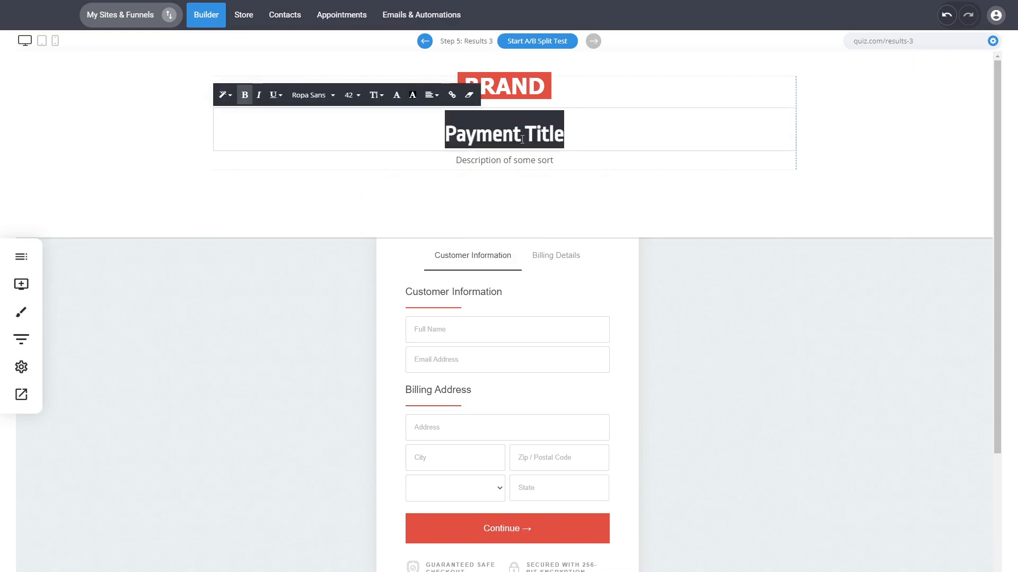
pyautogui.click(701, 307)
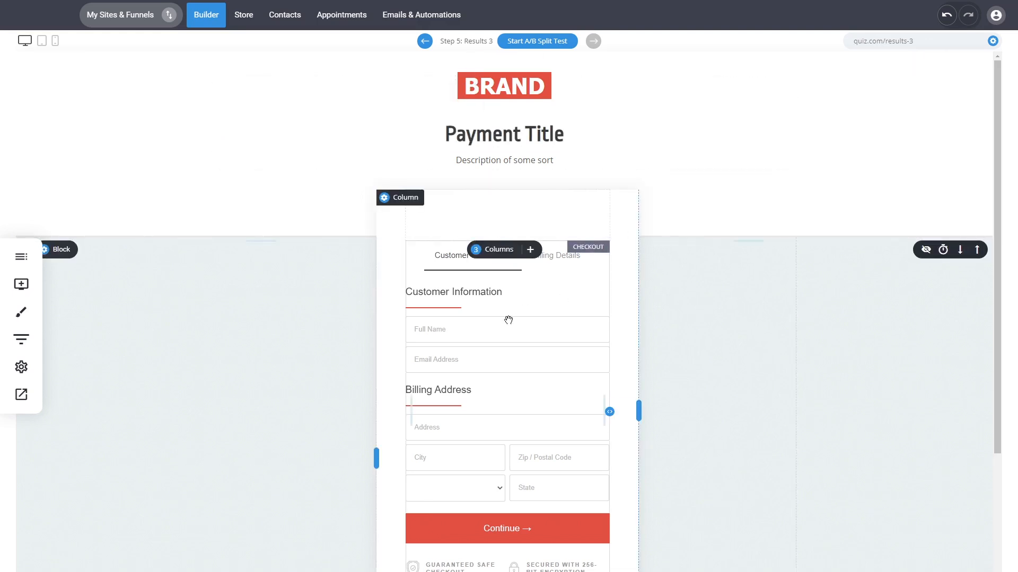
# - Examine the checkout's main product selection and the product types the store offers, returning to the builder without adding a product
pyautogui.moveTo(508, 321)
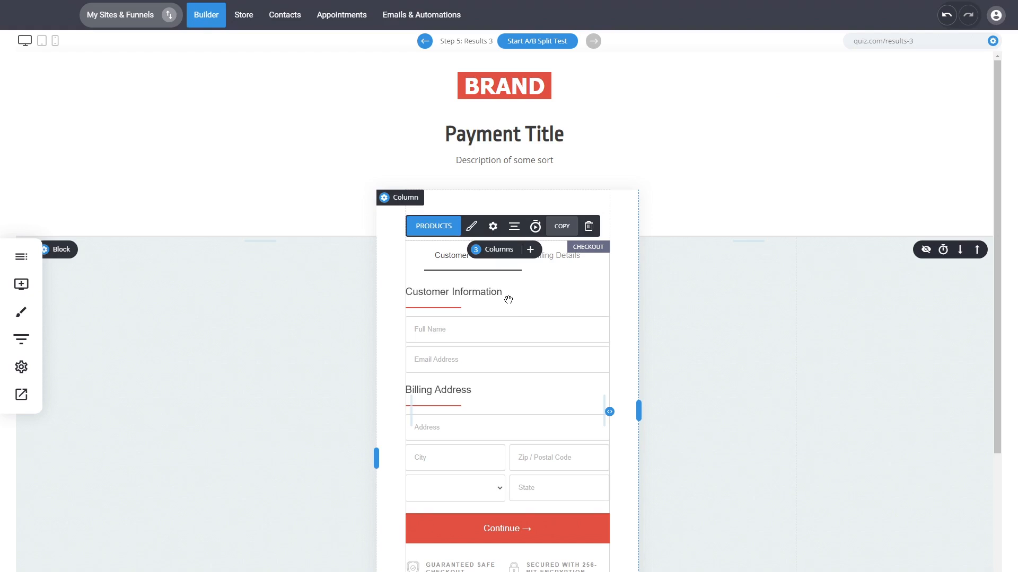
pyautogui.click(508, 300)
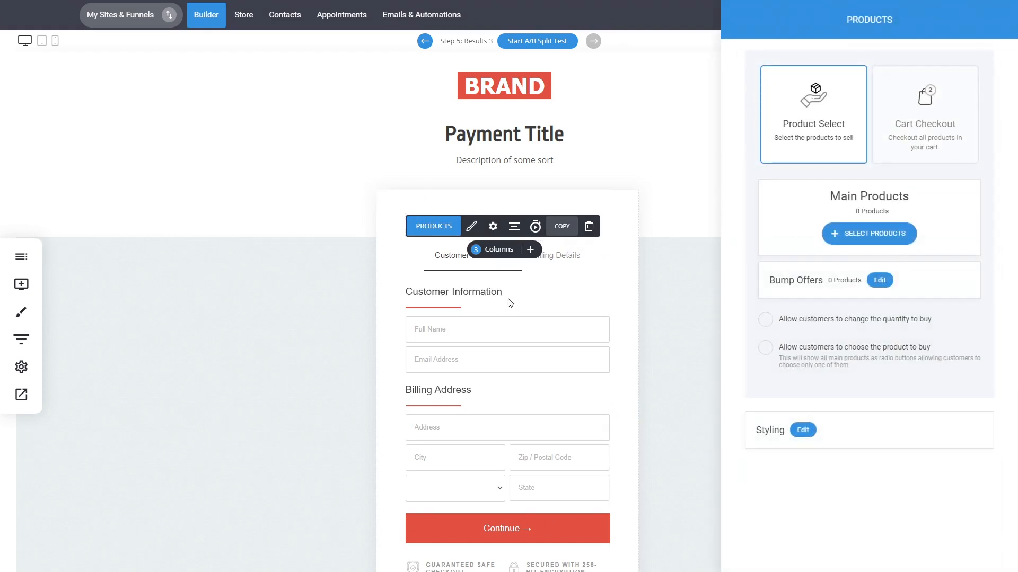
pyautogui.click(876, 232)
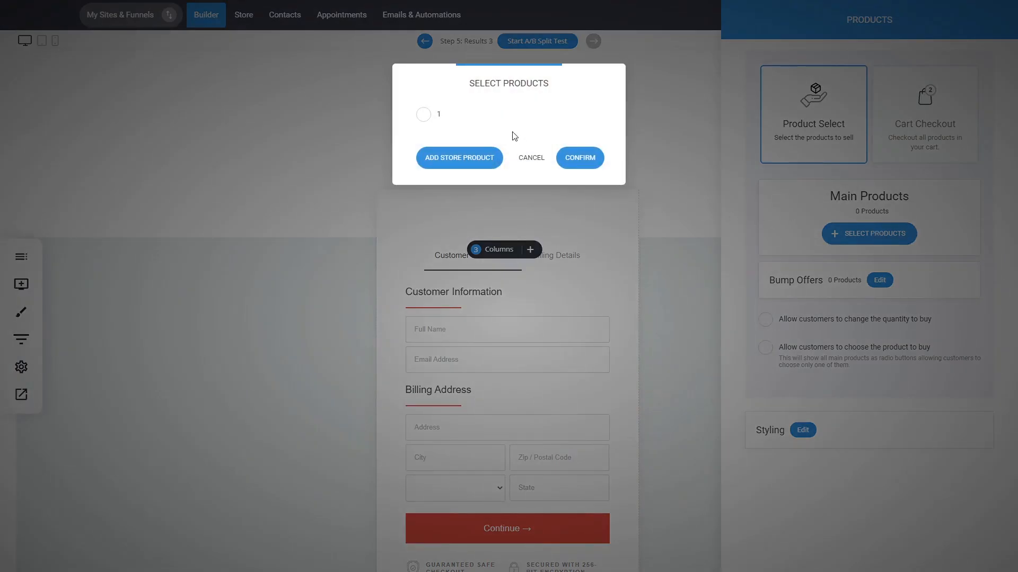
pyautogui.click(459, 159)
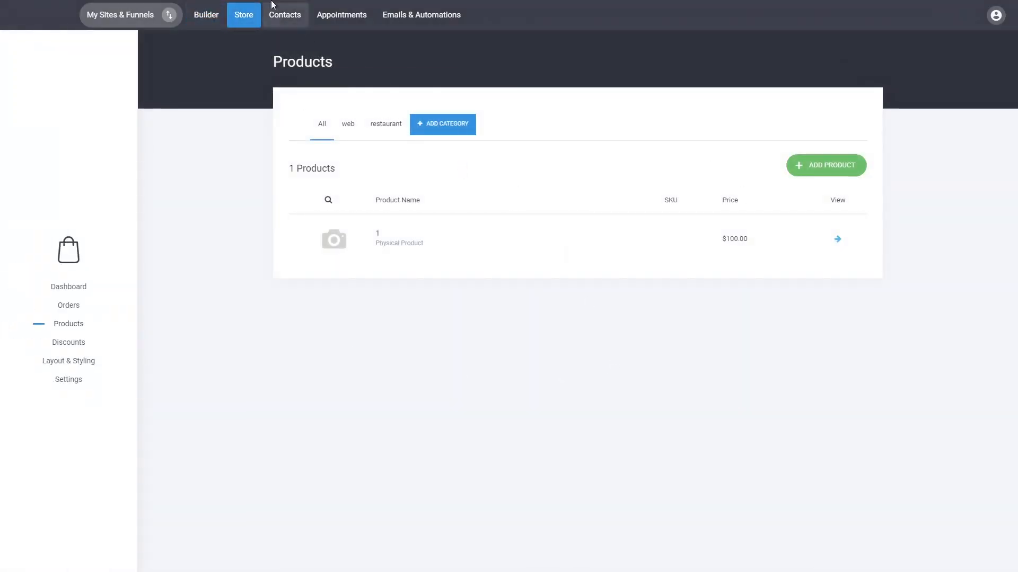
pyautogui.click(852, 173)
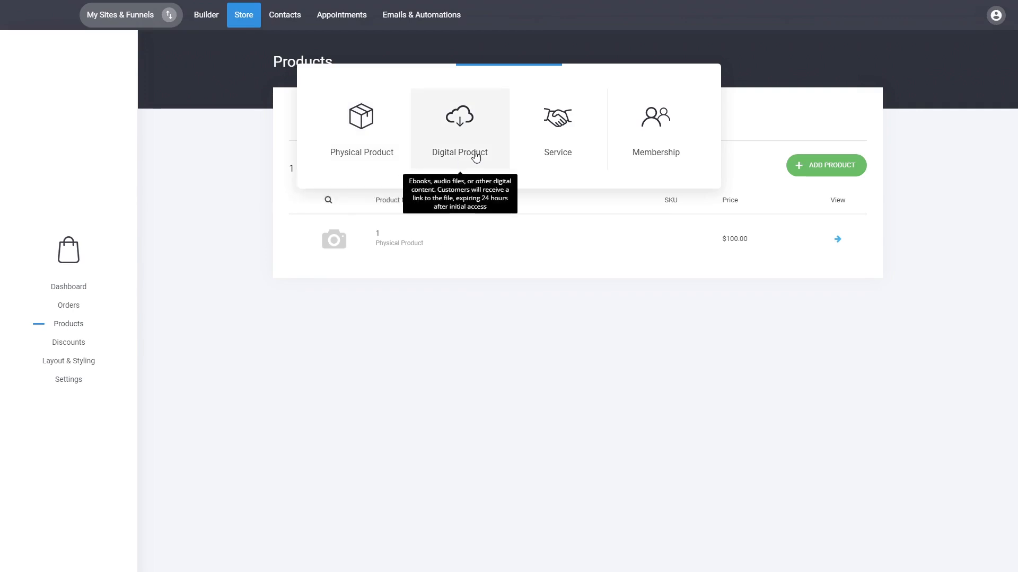
pyautogui.click(599, 314)
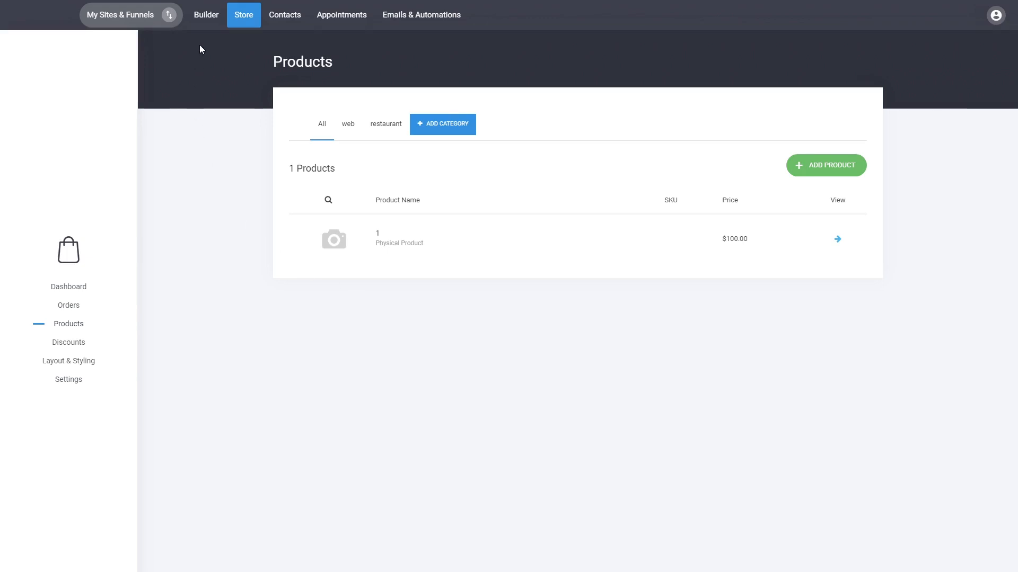
pyautogui.click(205, 15)
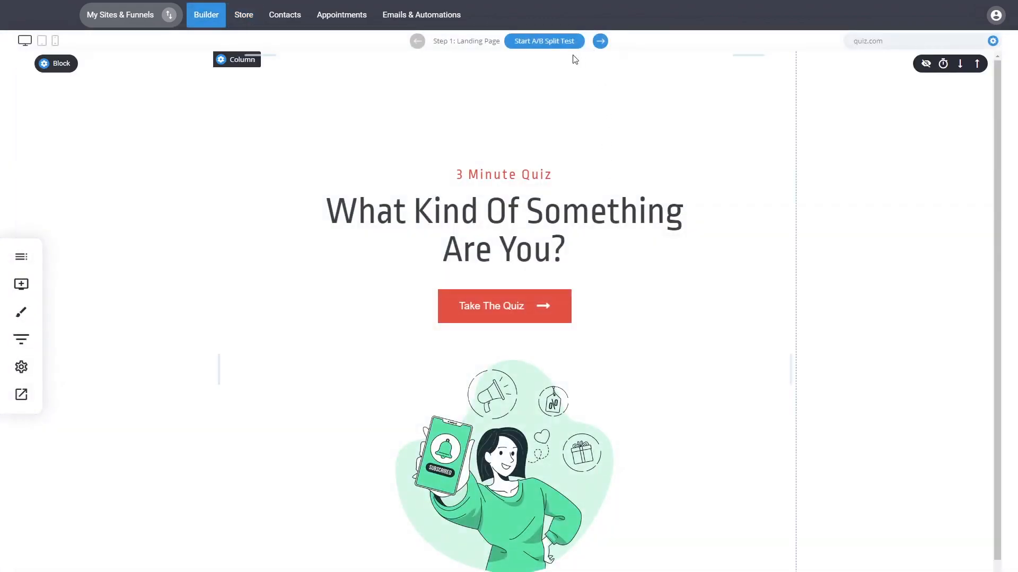
# - Add a new funnel page named "Results 4" as an empty page
pyautogui.click(22, 339)
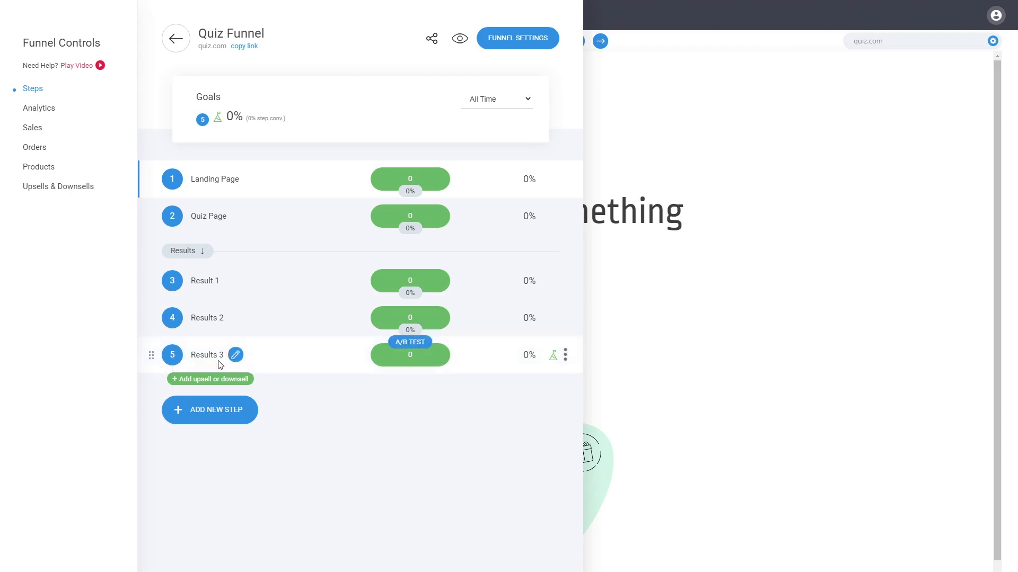
pyautogui.click(219, 415)
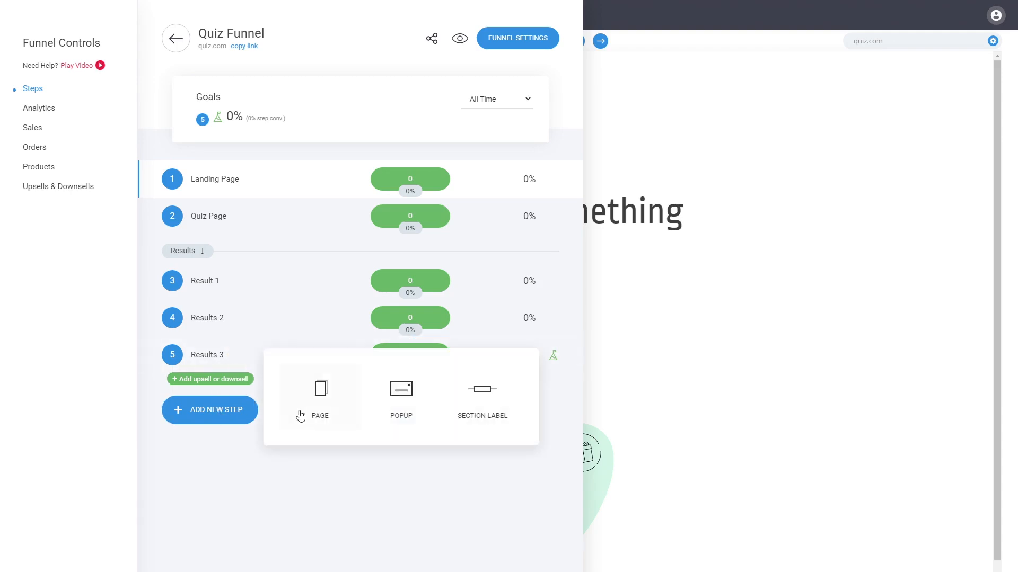
pyautogui.click(322, 402)
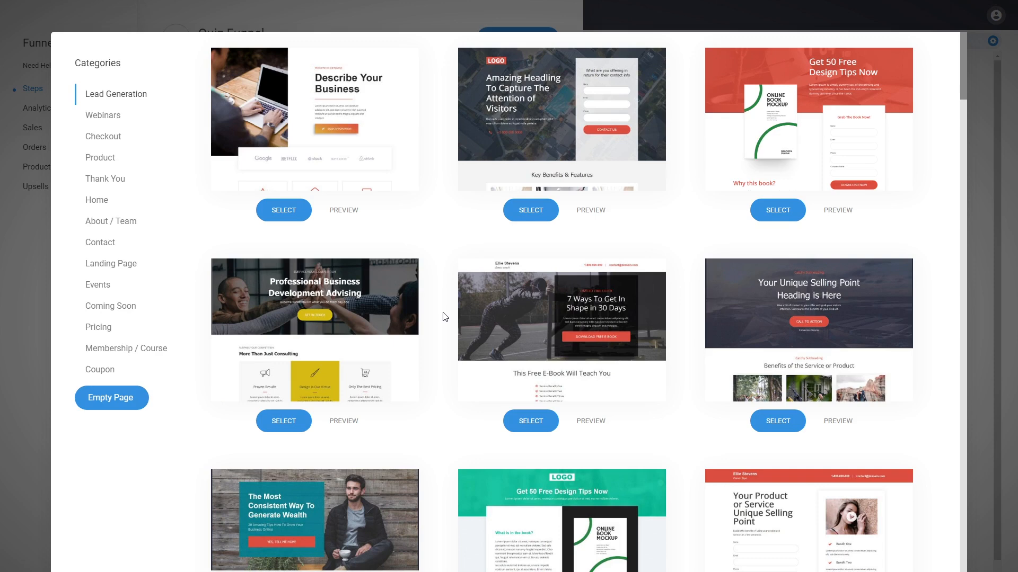
pyautogui.click(139, 351)
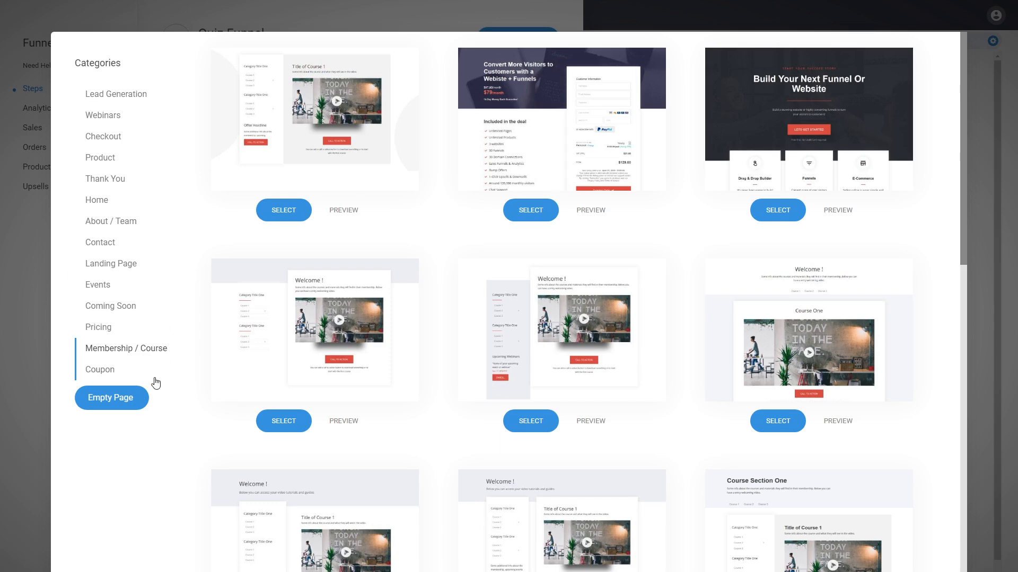
pyautogui.click(129, 409)
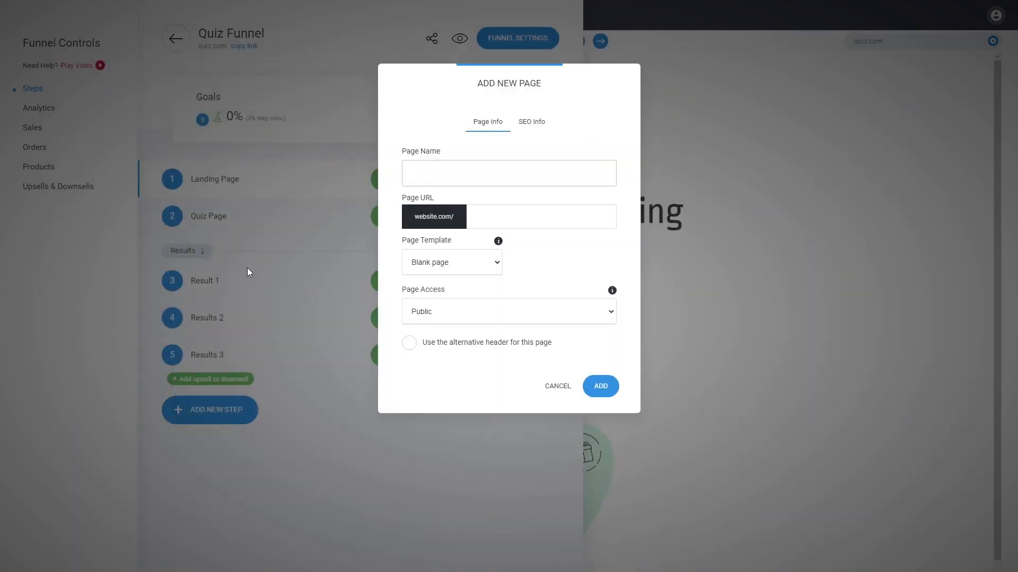
pyautogui.write('Results 4')
pyautogui.click(594, 385)
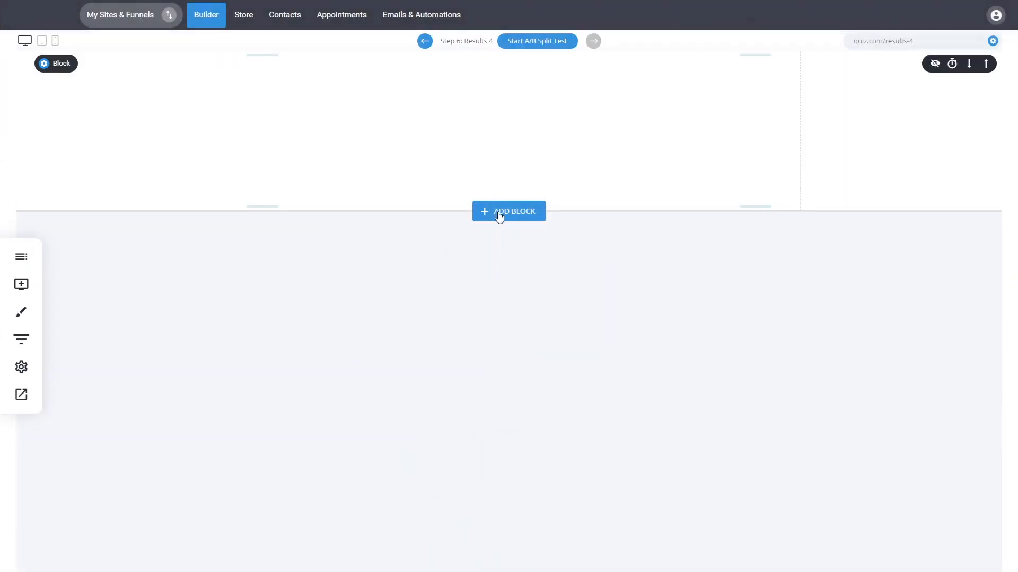
# - Add the video block headed "Catchy Headline To Push Visitors To Play The Video" and delete the empty block above it
pyautogui.click(498, 214)
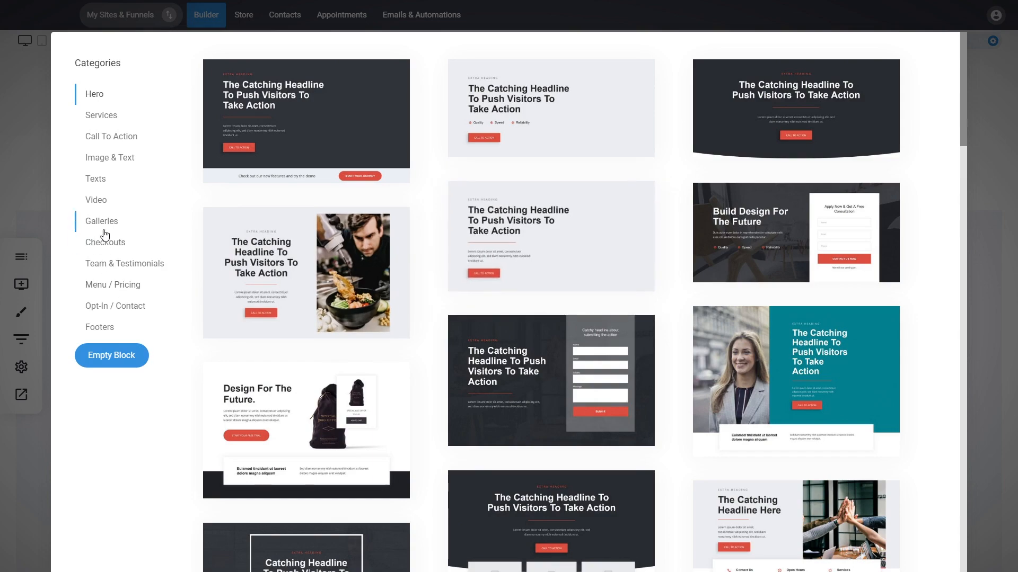
pyautogui.click(104, 201)
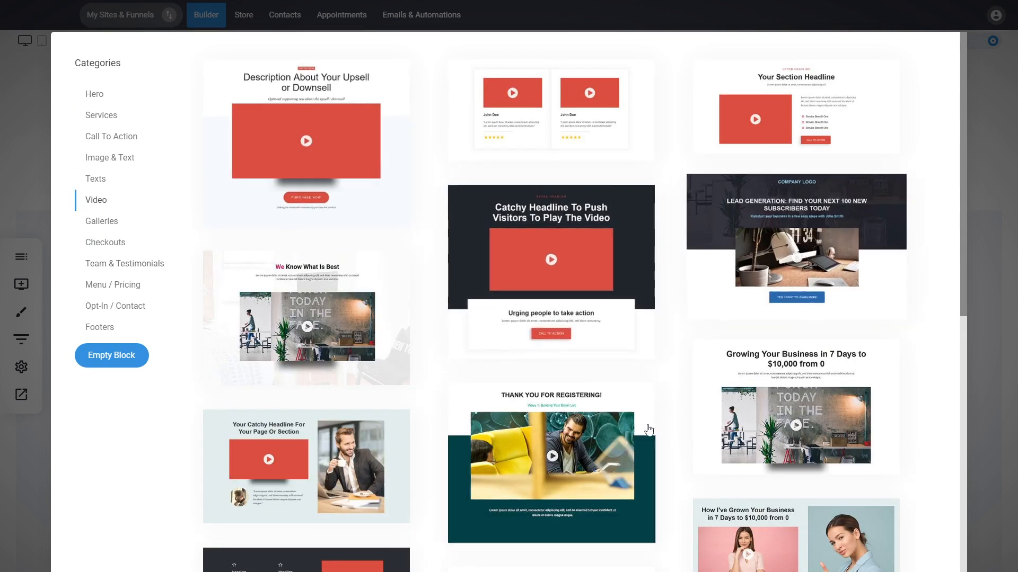
pyautogui.scroll(-8, 681, 421)
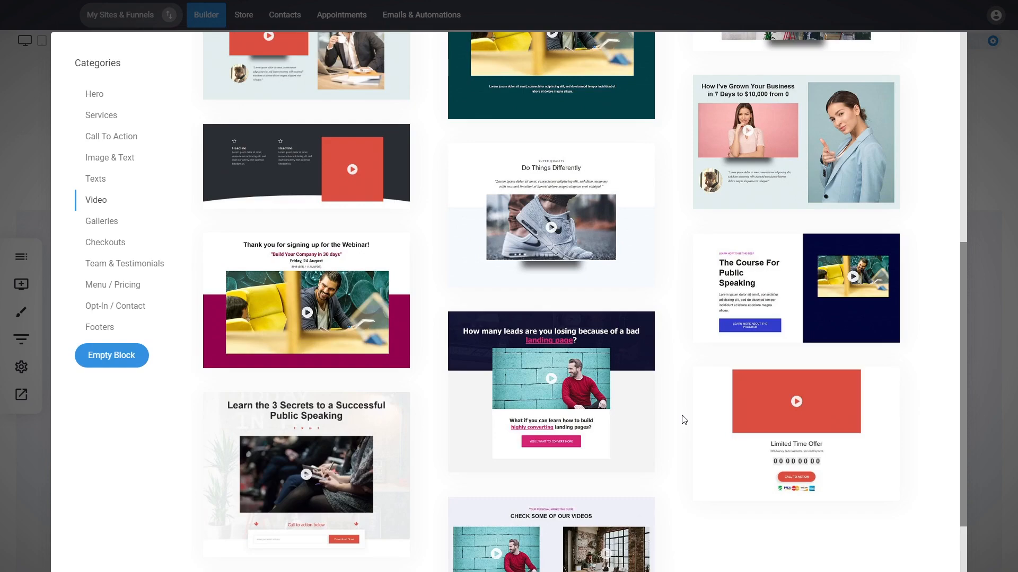
pyautogui.scroll(8, 683, 419)
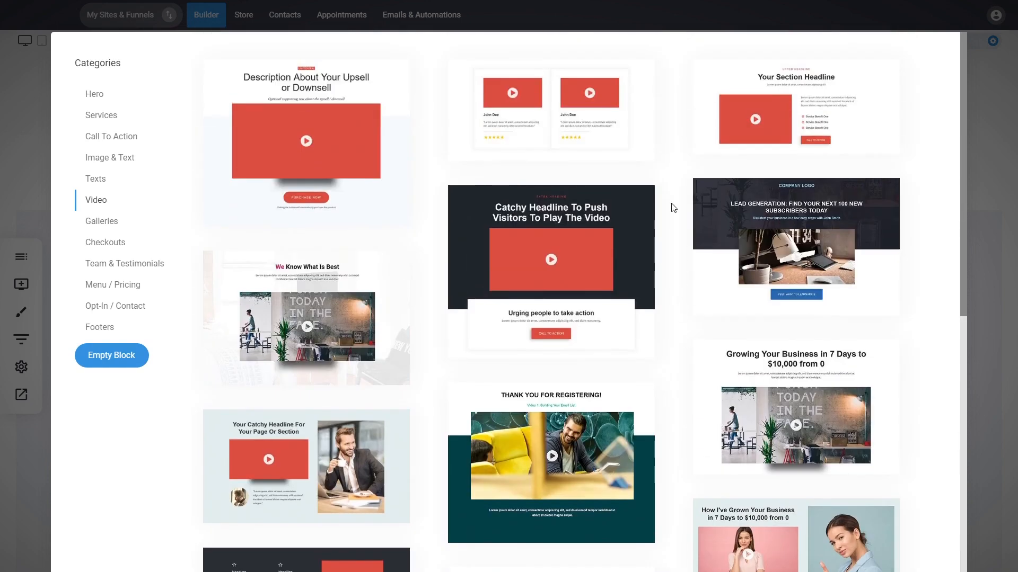
pyautogui.click(494, 249)
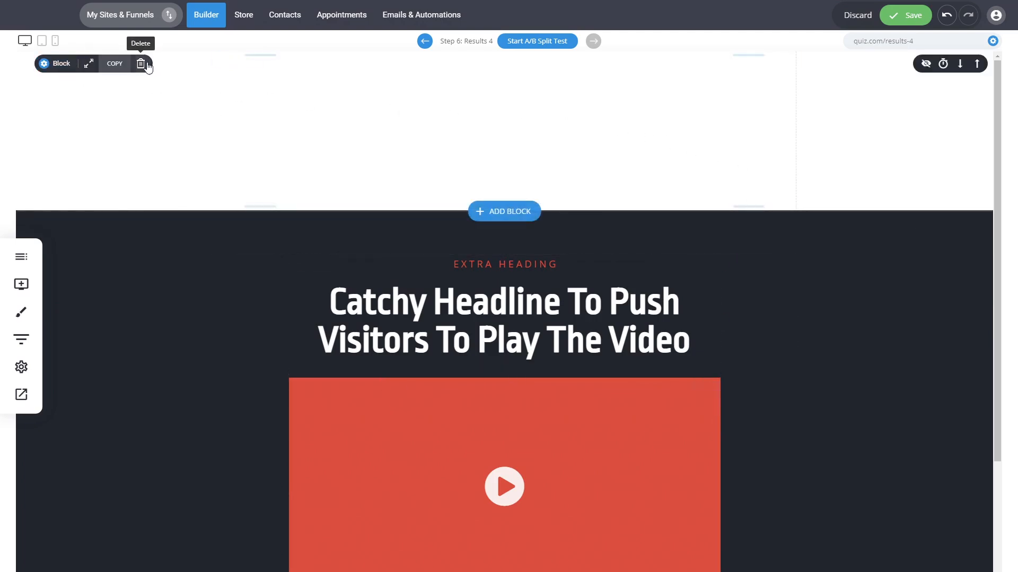
pyautogui.click(146, 66)
pyautogui.click(555, 270)
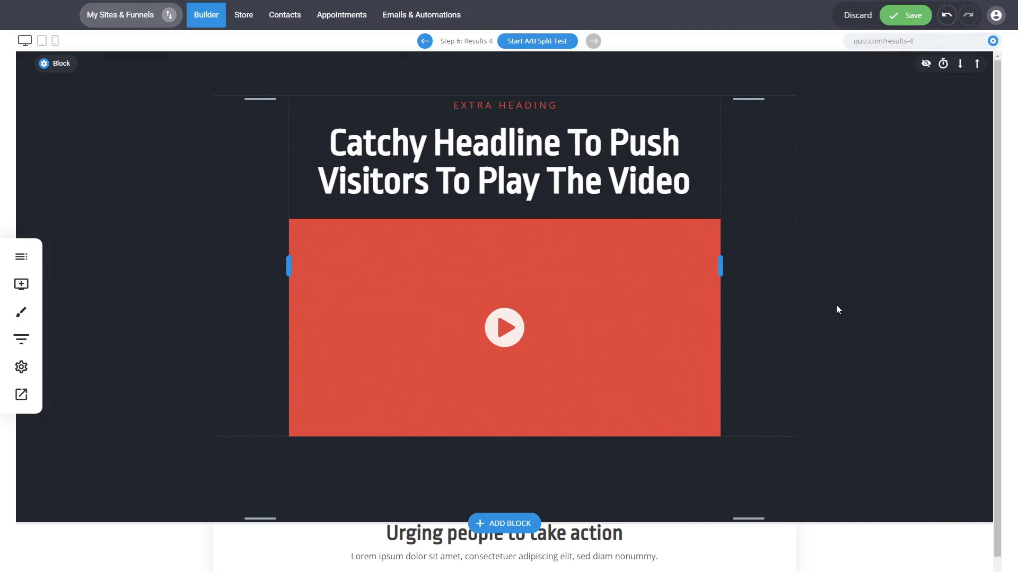
# - Check the headline, video settings and call-to-action section of the Results 4 page, and save the page
pyautogui.tripleClick(519, 182)
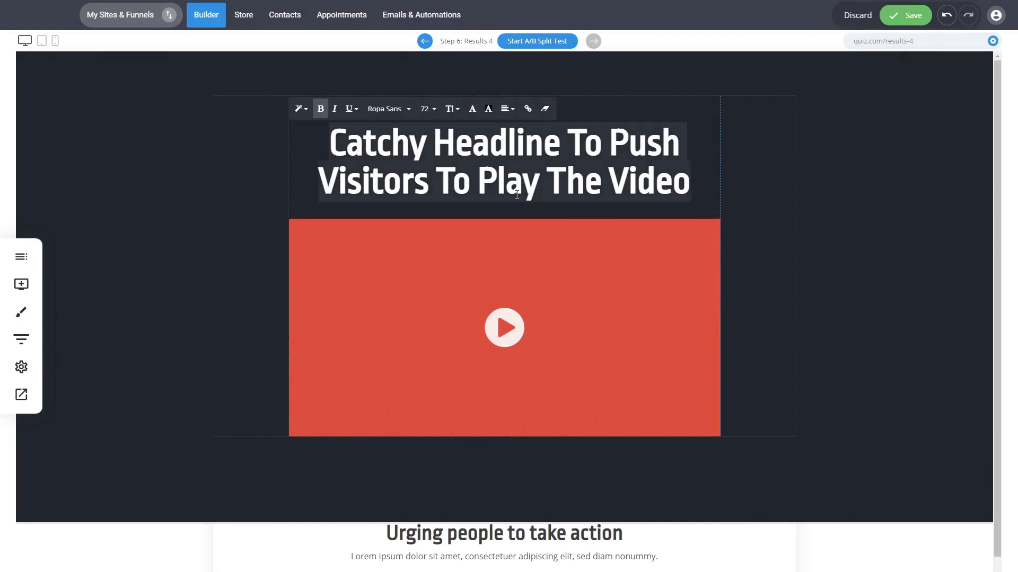
pyautogui.click(167, 272)
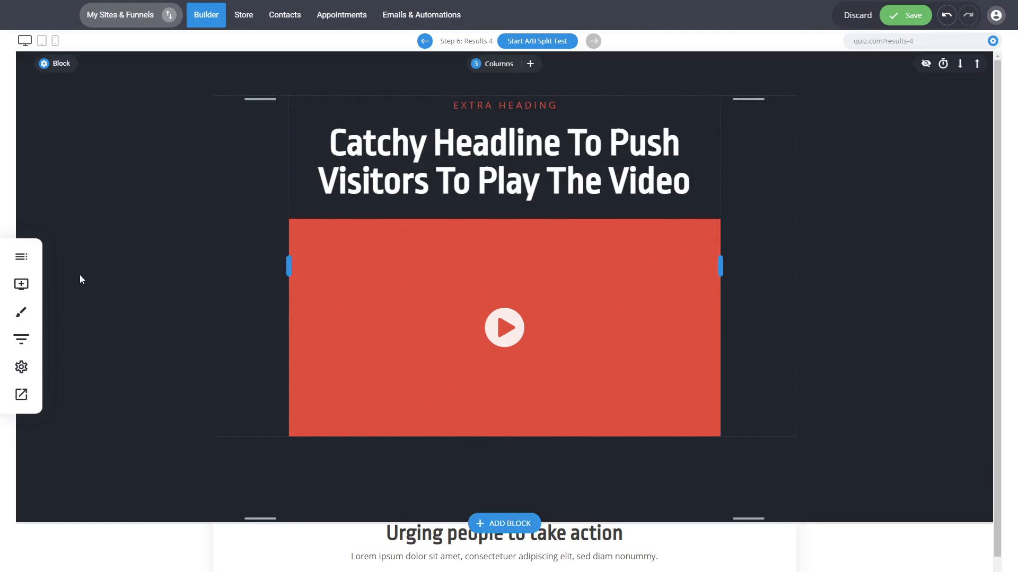
pyautogui.click(567, 295)
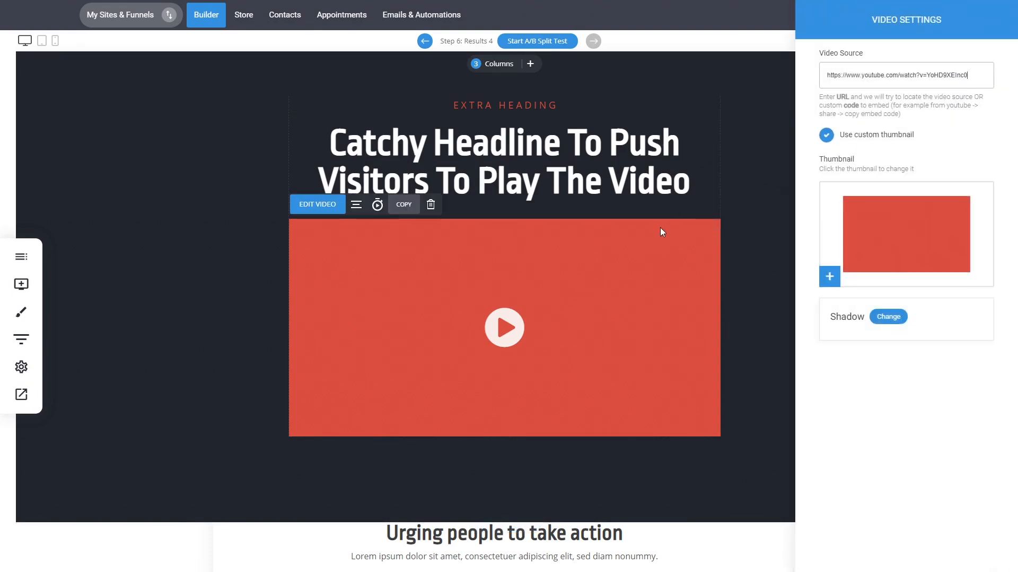
pyautogui.click(659, 240)
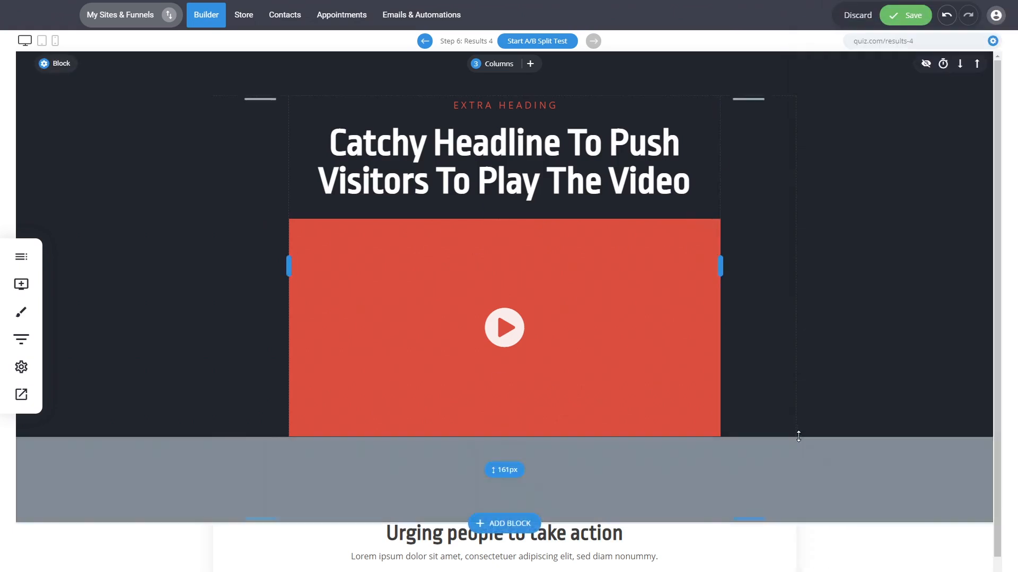
pyautogui.scroll(-2, 866, 539)
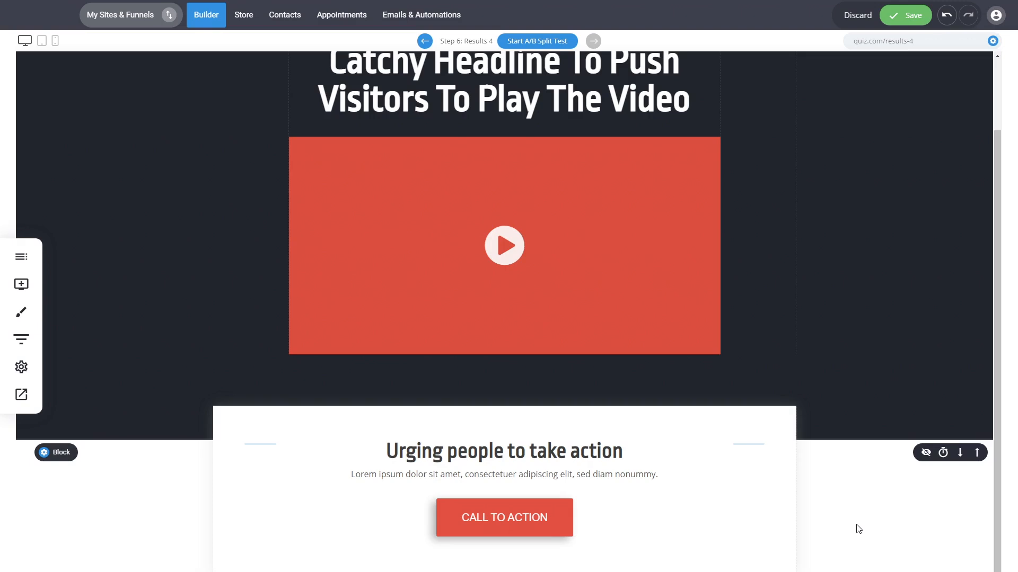
pyautogui.scroll(2, 858, 528)
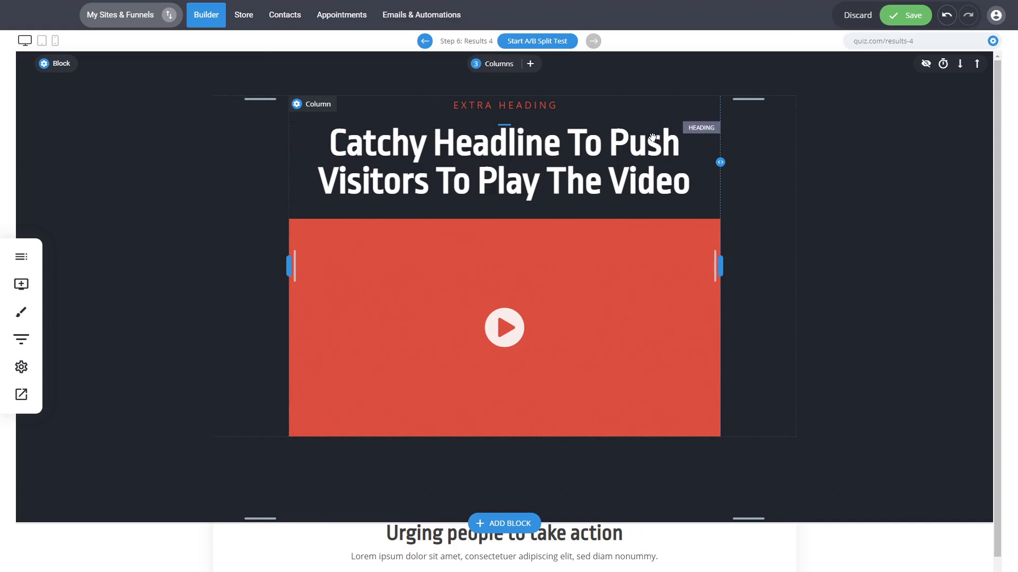
pyautogui.hotkey('ctrl', 's')
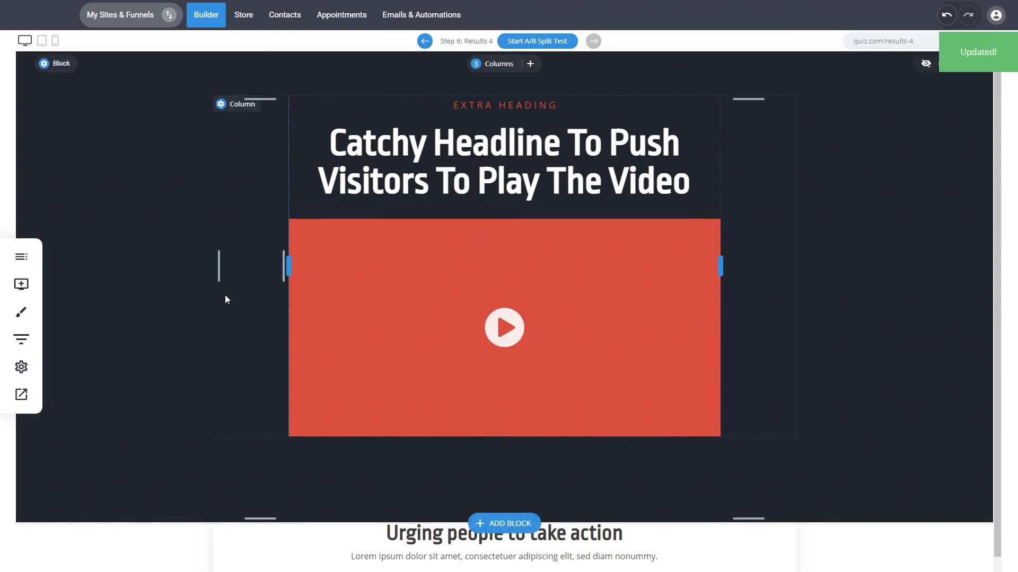
# - Open the Quiz Page's form fields and examine the scores of the single-choice answers in Step 1
pyautogui.click(21, 338)
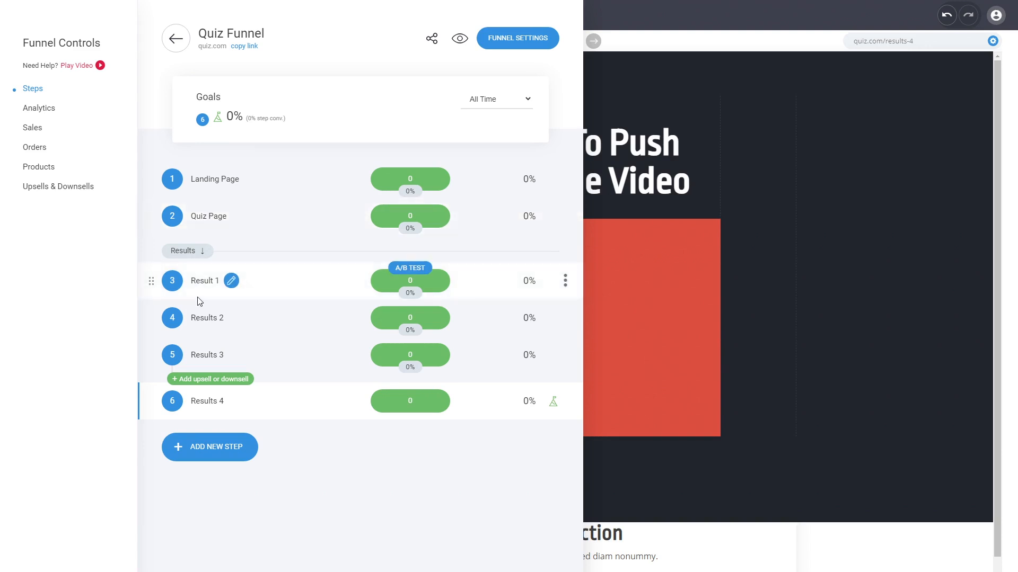
pyautogui.click(208, 224)
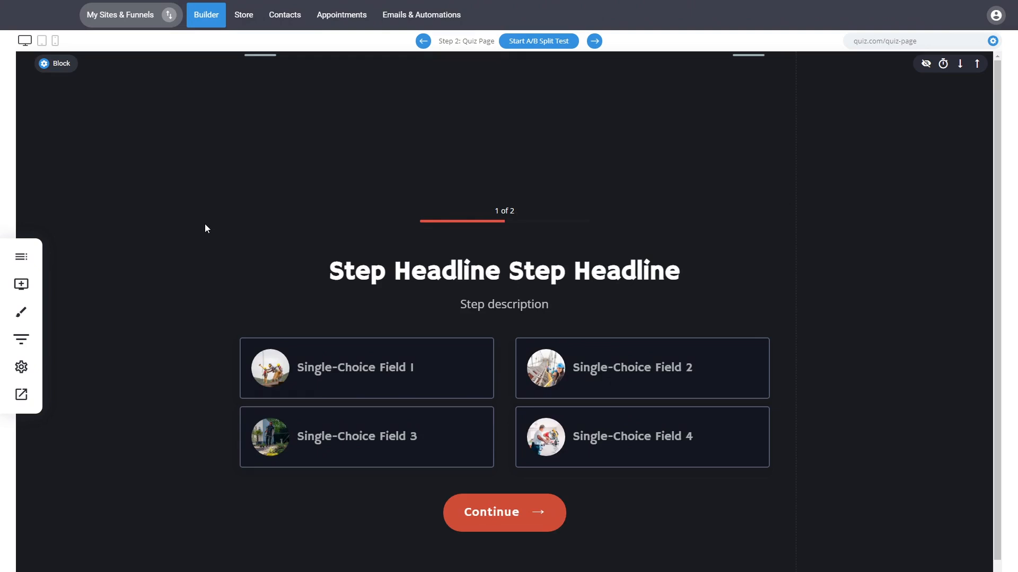
pyautogui.click(337, 284)
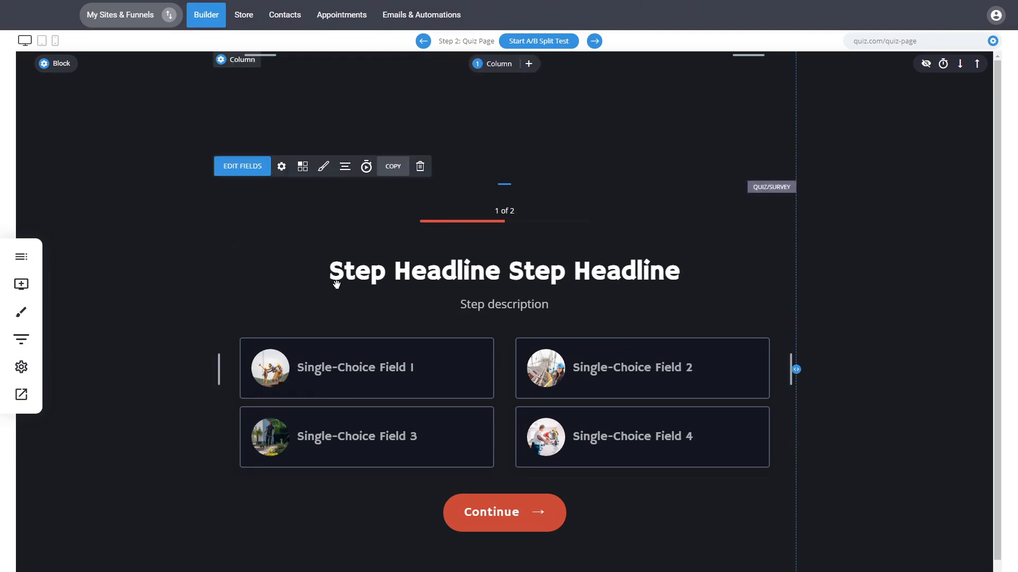
pyautogui.doubleClick(311, 271)
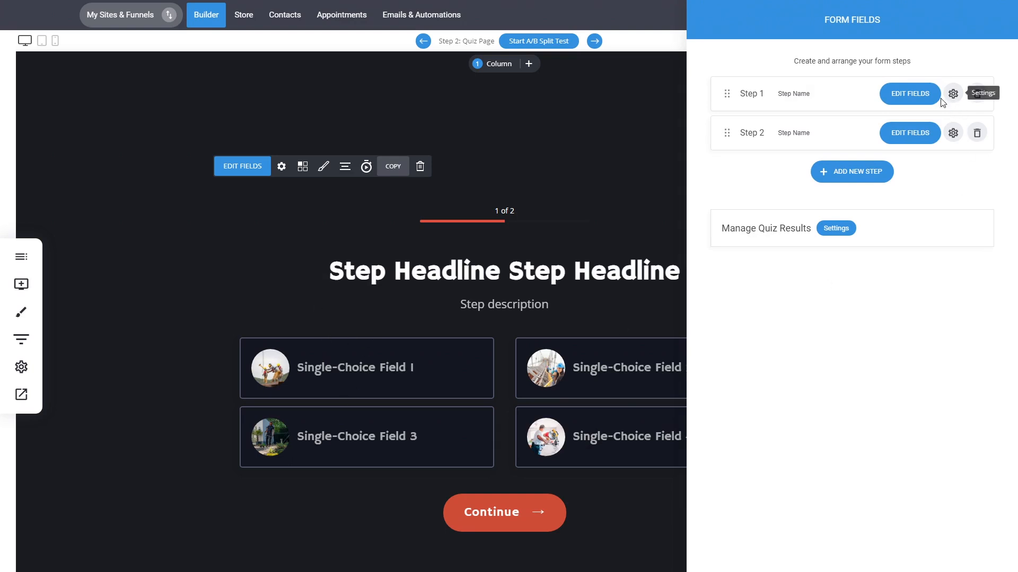
pyautogui.click(914, 97)
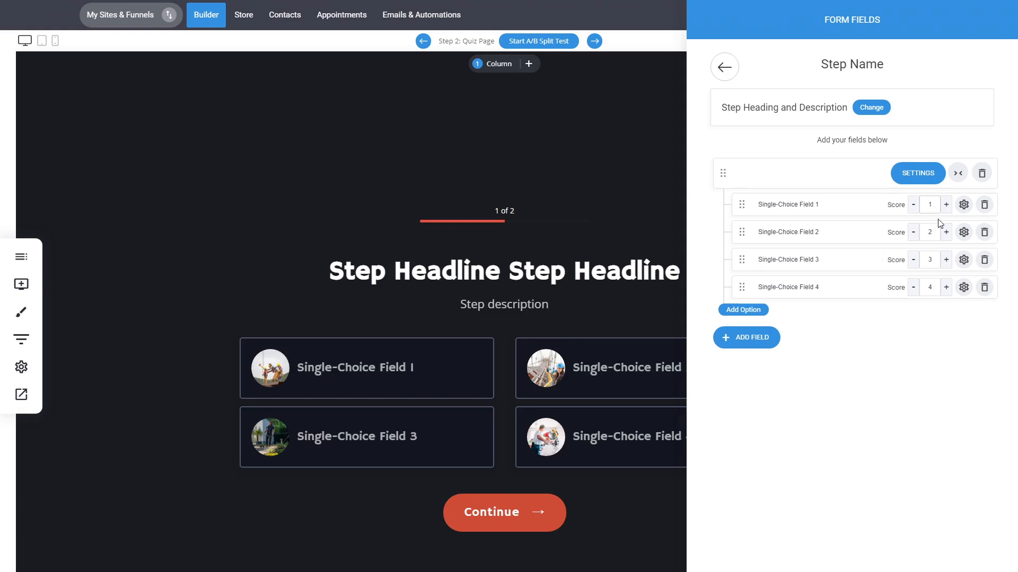
pyautogui.click(947, 288)
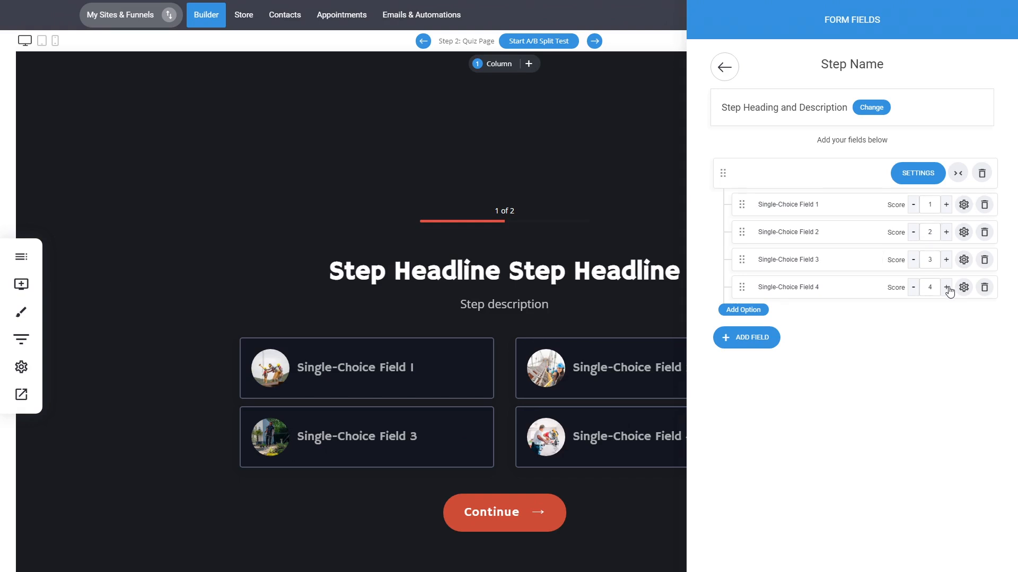
pyautogui.click(914, 288)
pyautogui.click(728, 79)
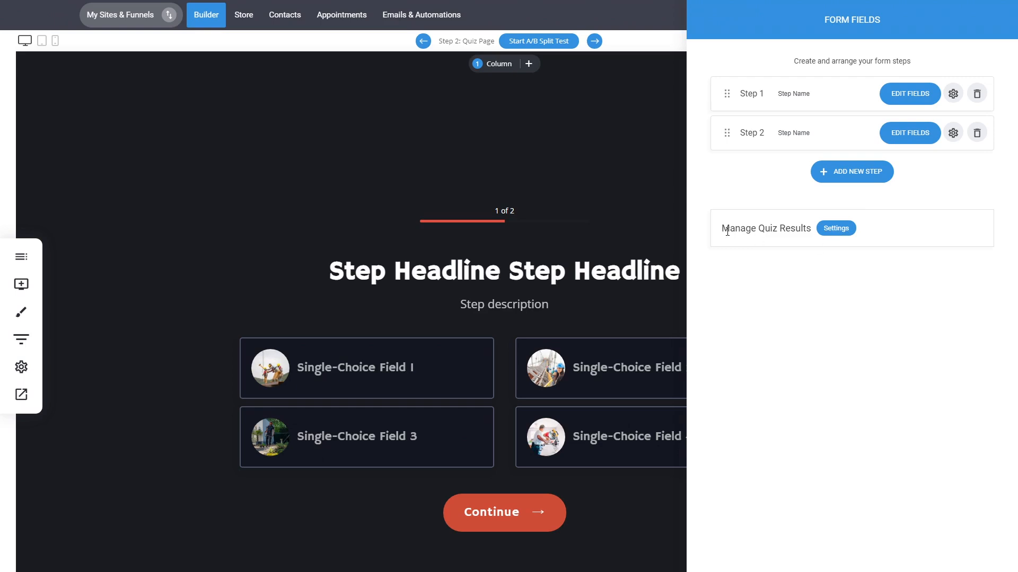
# - Open the quiz results settings, view the thank-you message rules and return to the page redirect rules
pyautogui.click(834, 229)
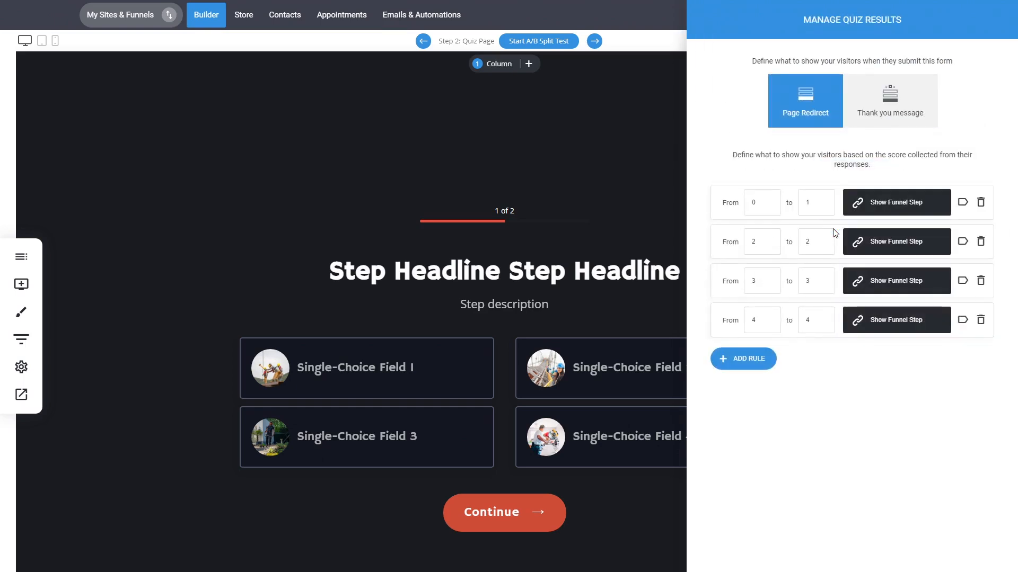
pyautogui.click(876, 113)
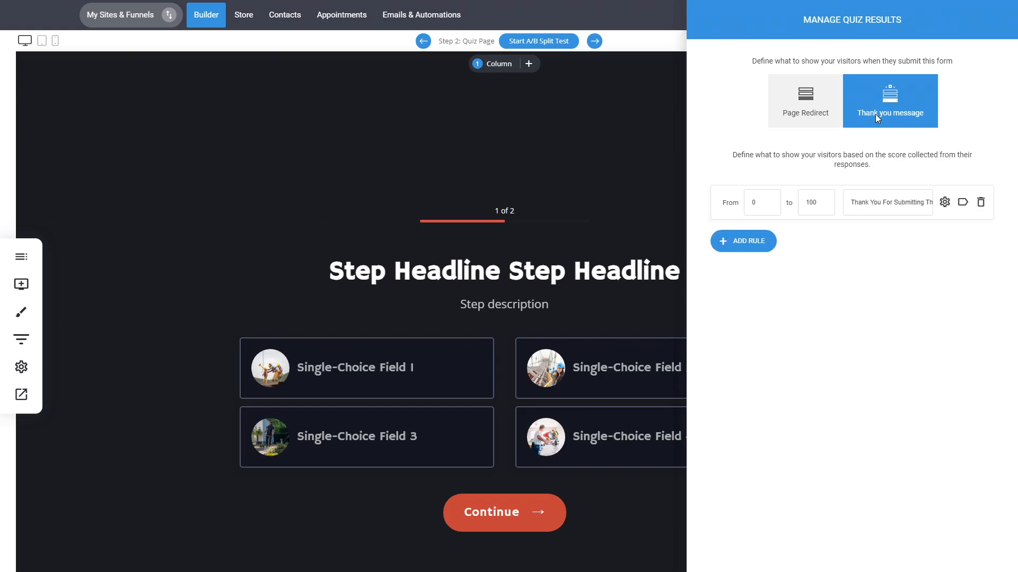
pyautogui.click(809, 102)
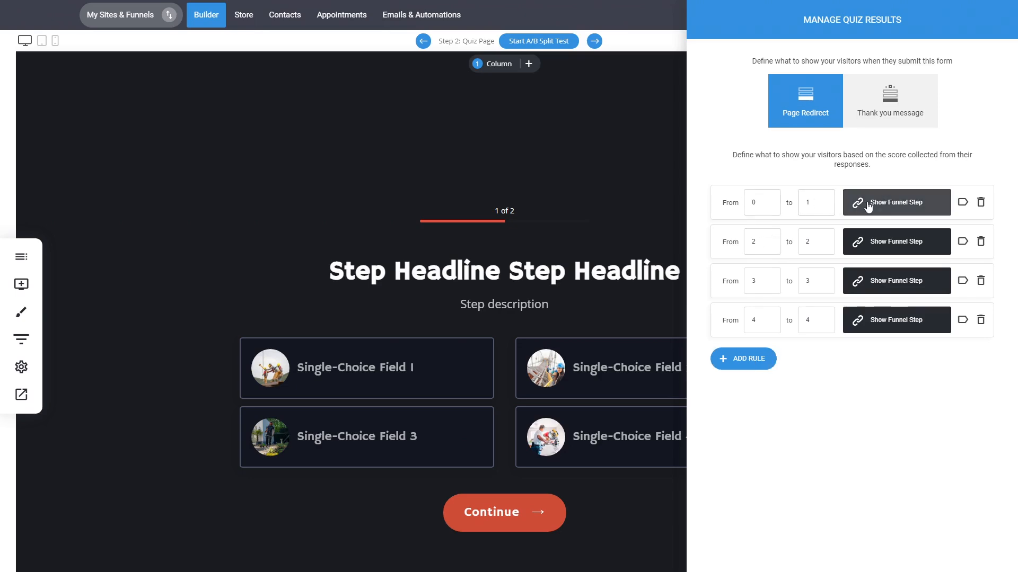
# - Link the rule for scores 0 to 1 to the Result 1 funnel step
pyautogui.click(889, 206)
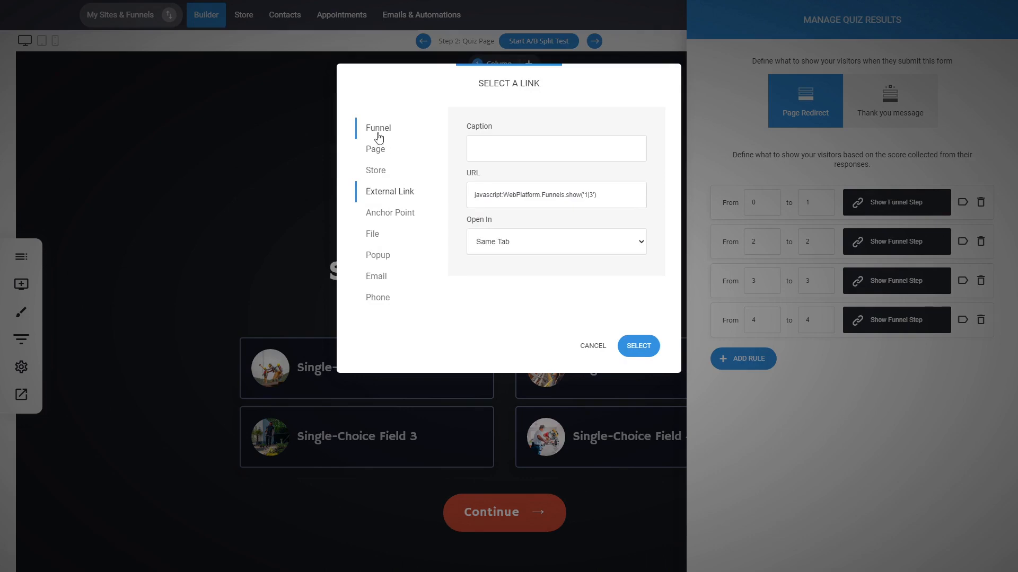
pyautogui.click(377, 129)
pyautogui.click(546, 150)
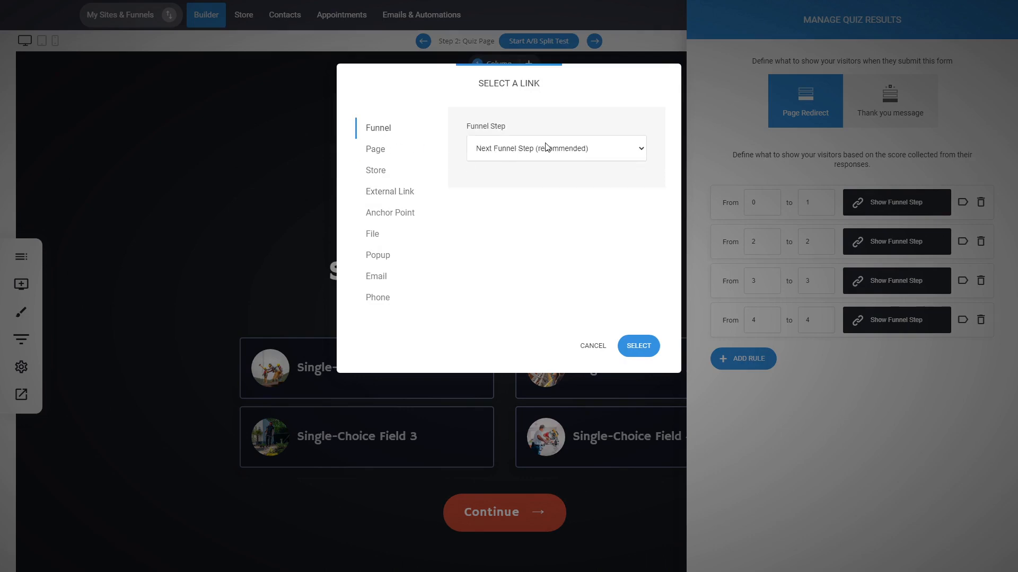
pyautogui.click(509, 197)
pyautogui.click(638, 347)
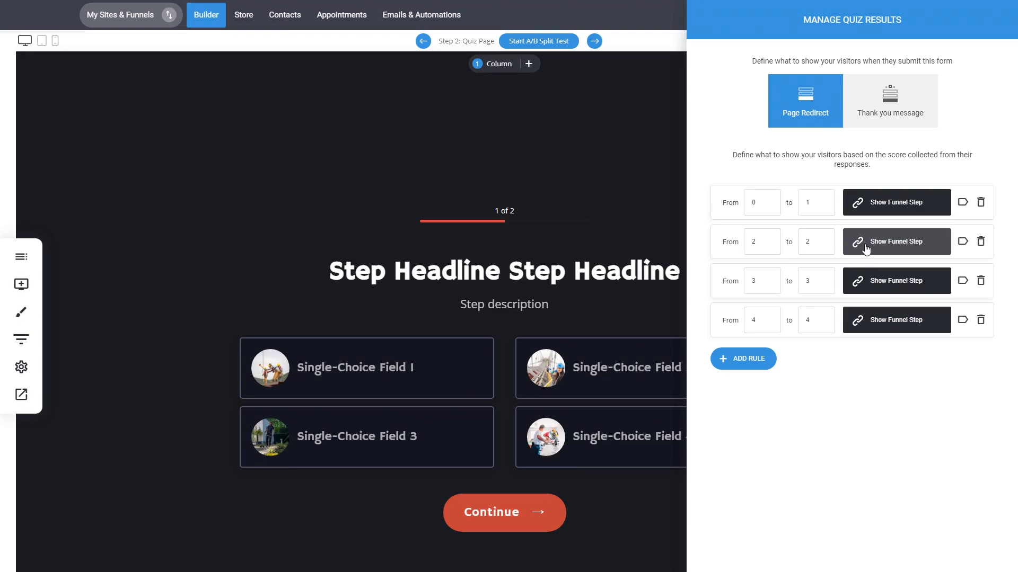
# - Link the rule for scores 2 to 2 to the Results 2 funnel step
pyautogui.click(882, 247)
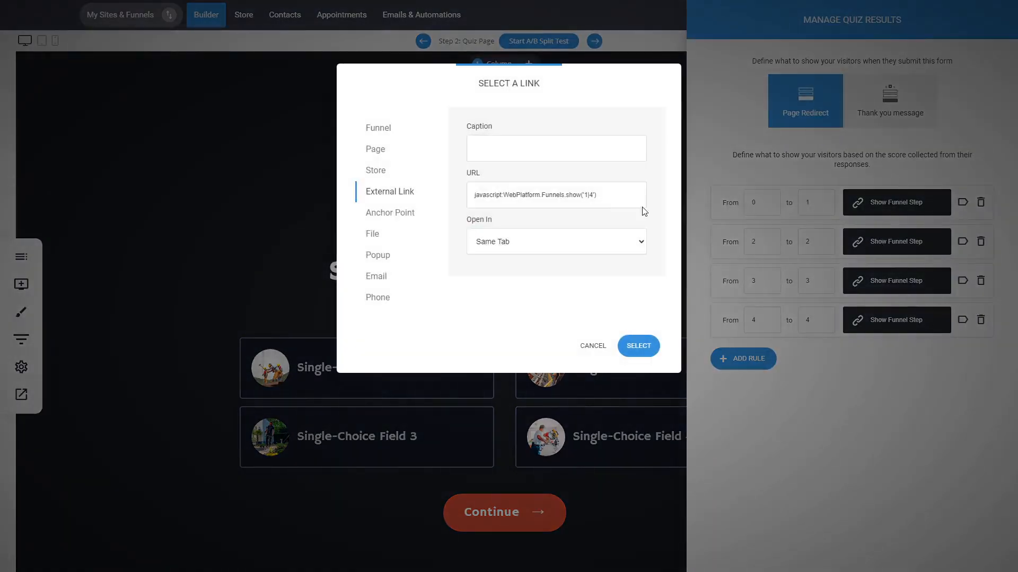
pyautogui.click(390, 130)
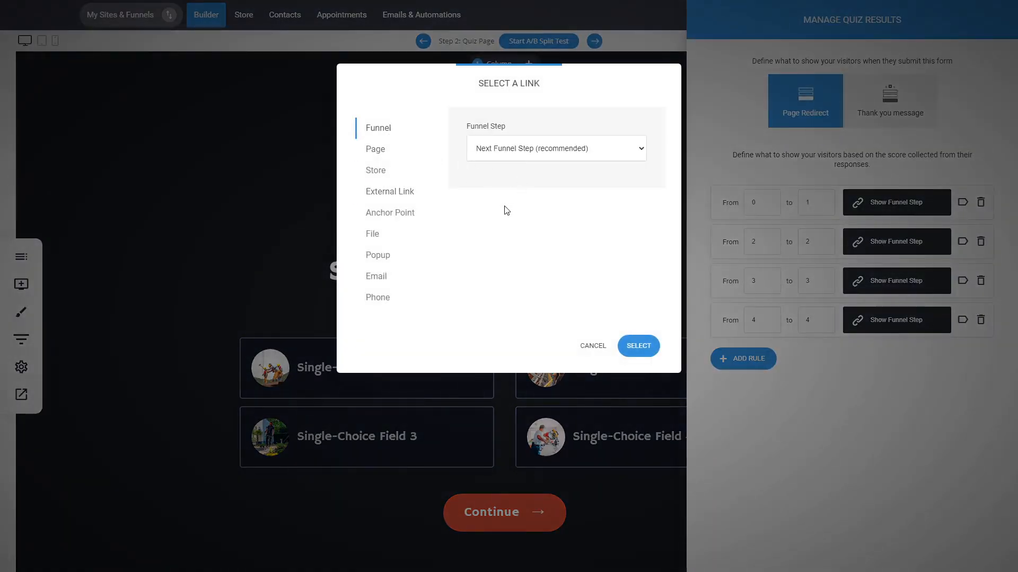
pyautogui.click(506, 211)
pyautogui.click(648, 352)
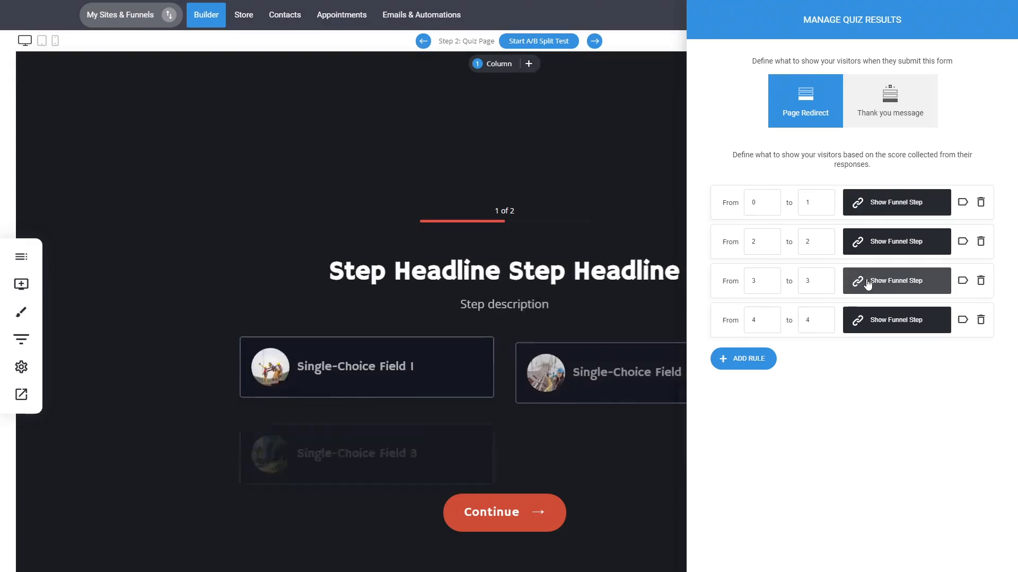
# - Link the rule for scores 3 to 3 to the Results 3 funnel step
pyautogui.click(867, 284)
pyautogui.click(390, 135)
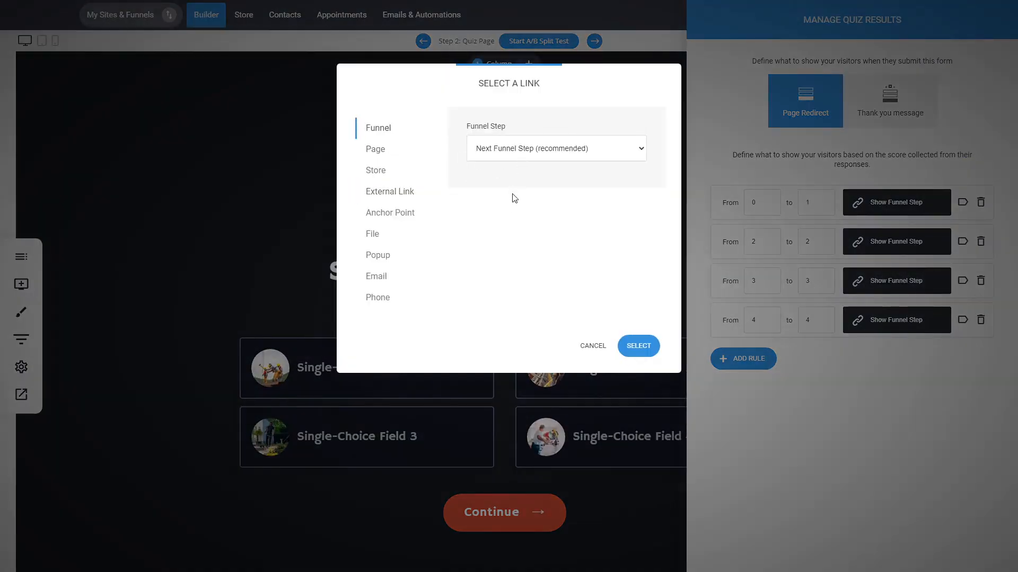
pyautogui.click(507, 216)
pyautogui.click(634, 346)
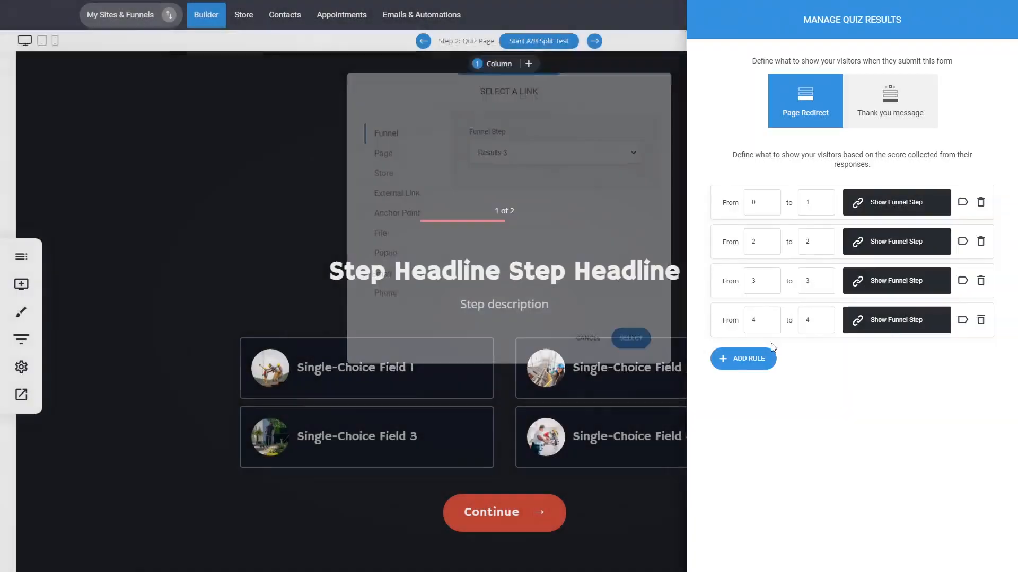
# - Link the rule for scores 4 to 4 to the Results 4 funnel step
pyautogui.click(864, 321)
pyautogui.click(397, 134)
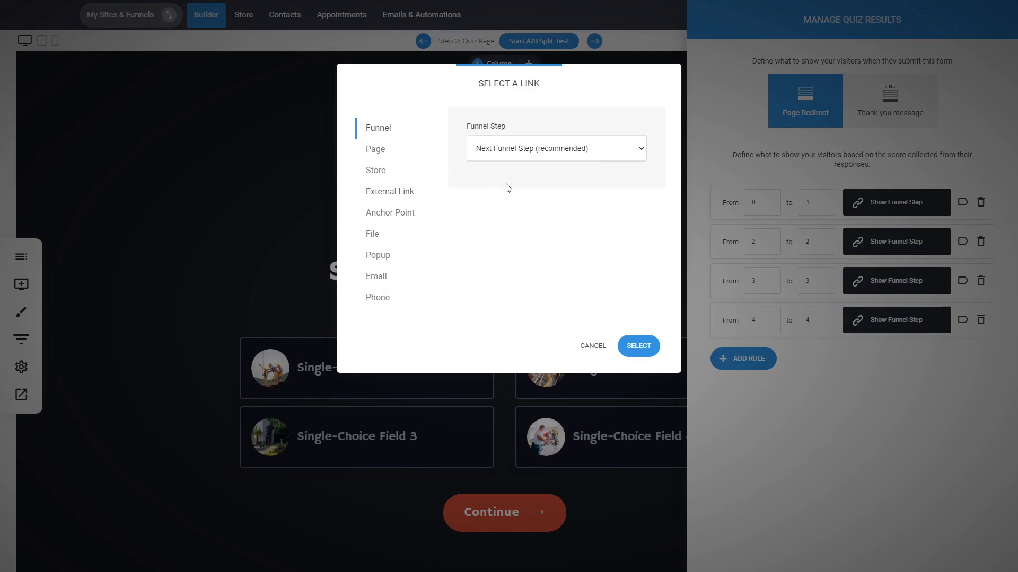
pyautogui.click(539, 148)
pyautogui.click(507, 229)
pyautogui.click(639, 346)
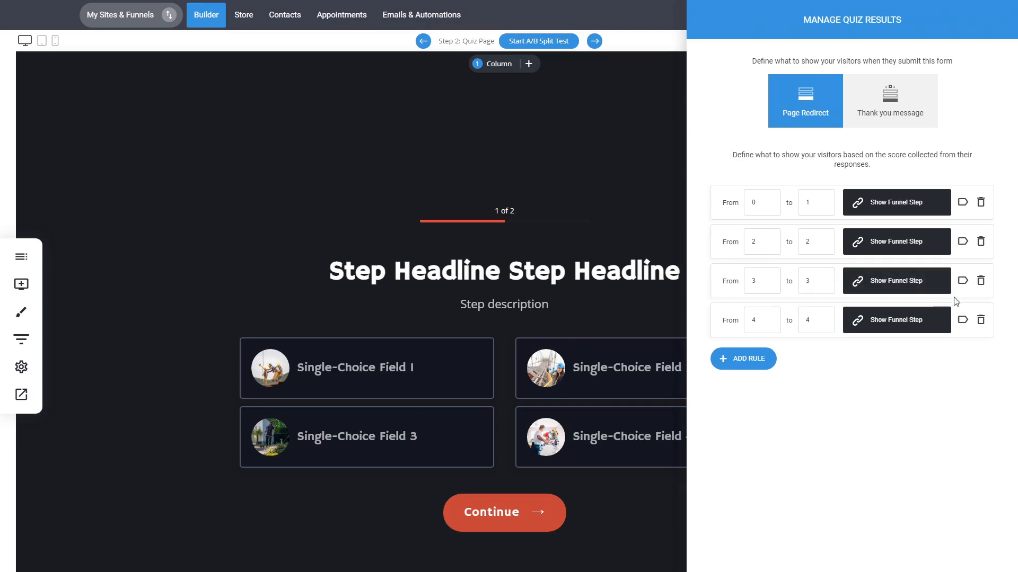
# - Create a new tag named "group 4" and assign it to the rule for scores 4 to 4
pyautogui.click(962, 320)
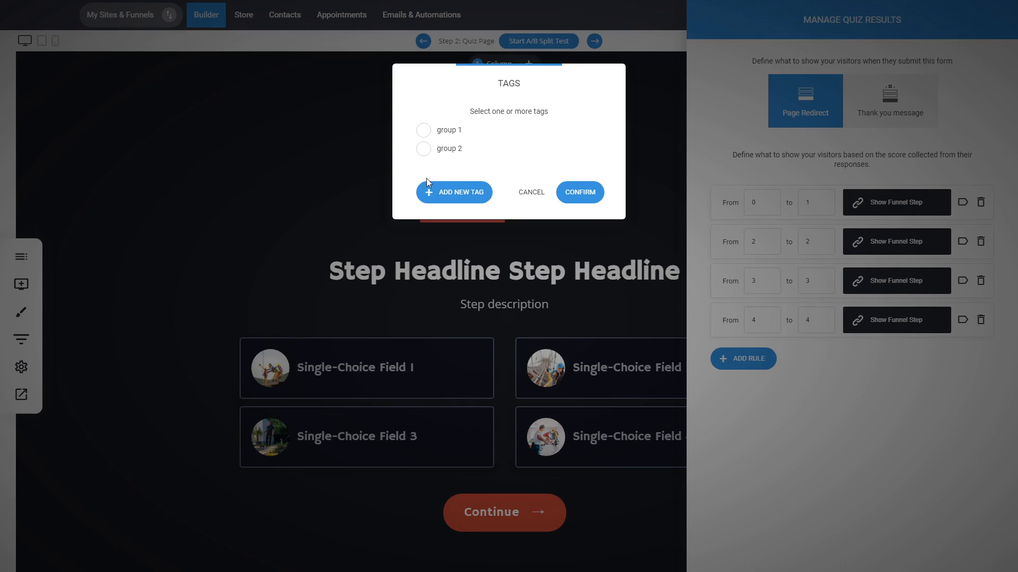
pyautogui.click(445, 193)
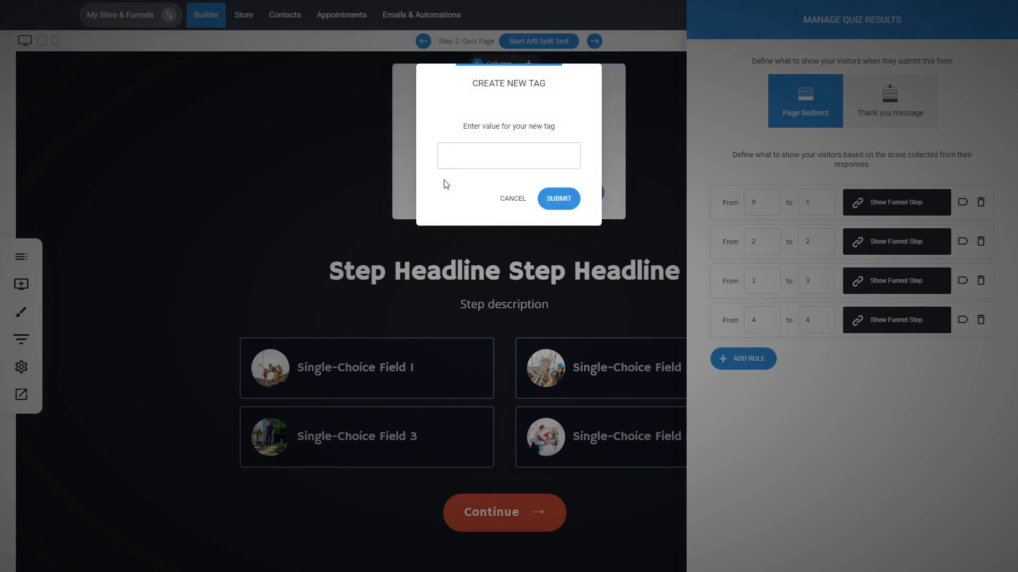
pyautogui.click(502, 202)
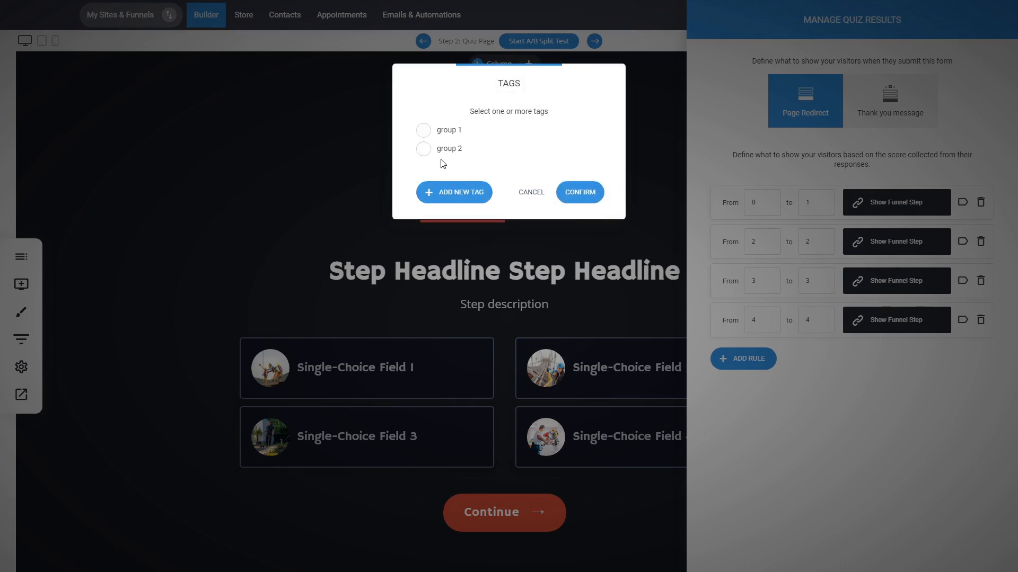
pyautogui.click(459, 202)
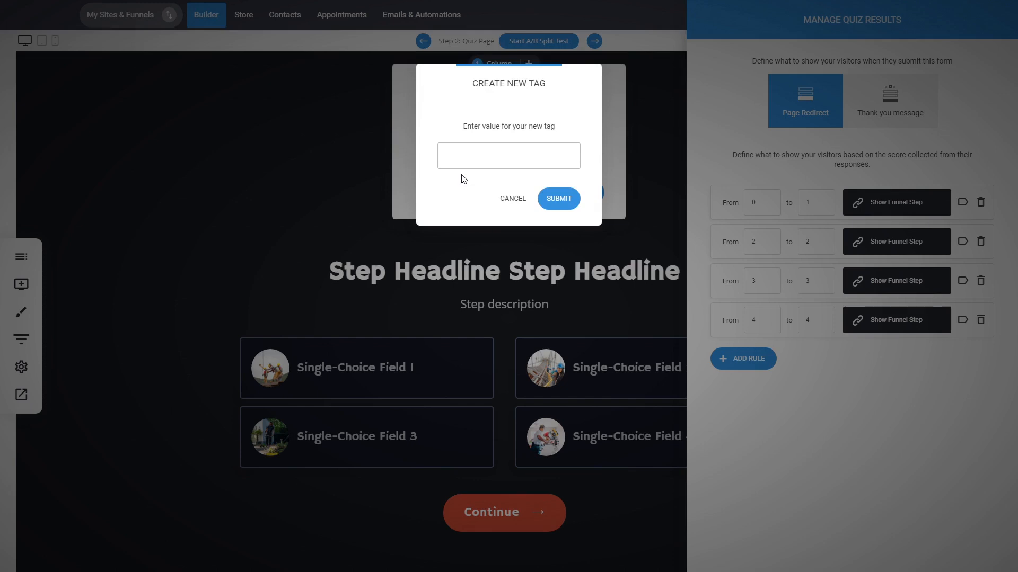
pyautogui.write('group 4')
pyautogui.click(550, 202)
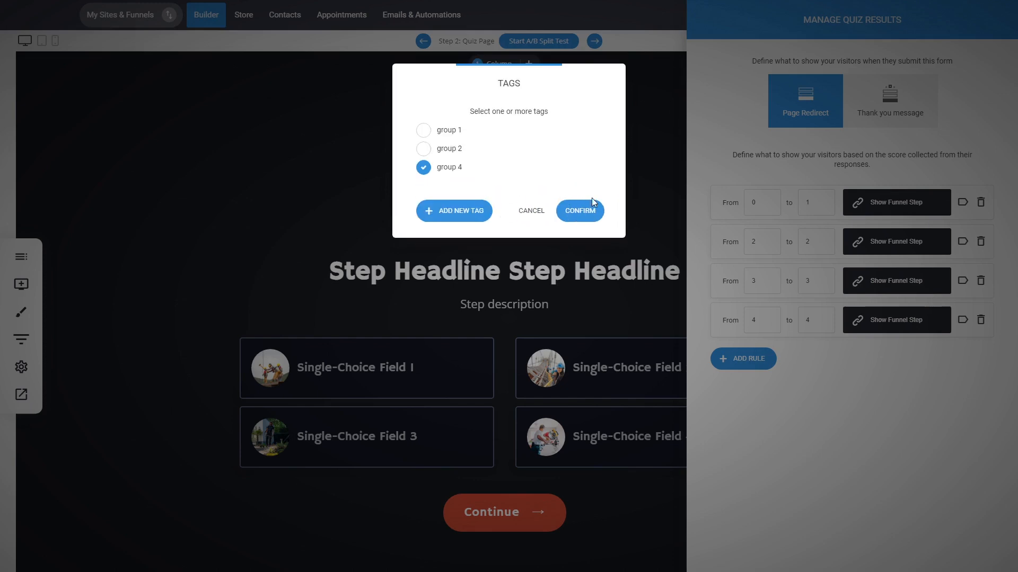
pyautogui.click(580, 211)
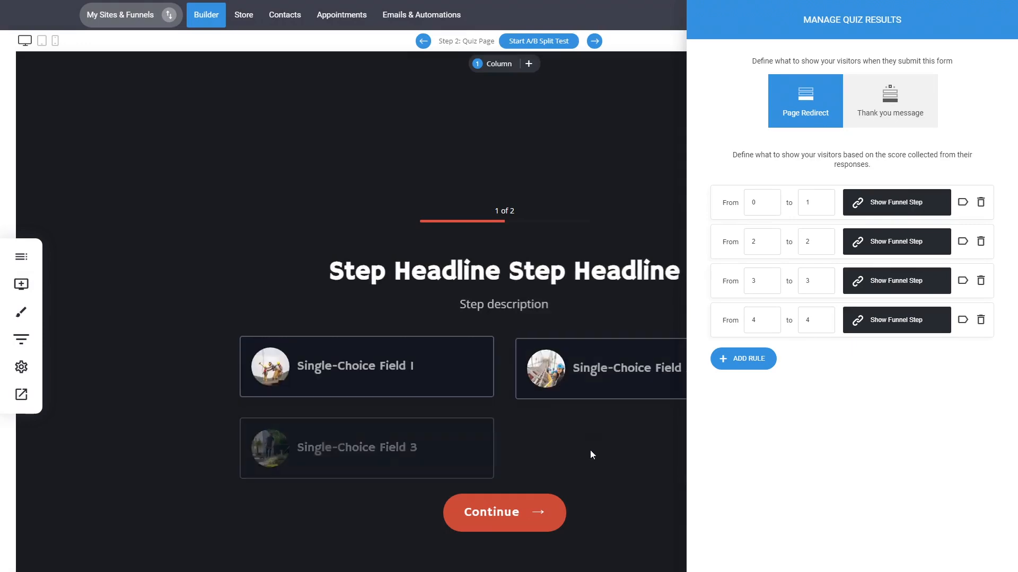
# - Check the link and tags of the rule for scores 4 to 4, and save the Quiz Page
pyautogui.click(891, 324)
pyautogui.click(604, 350)
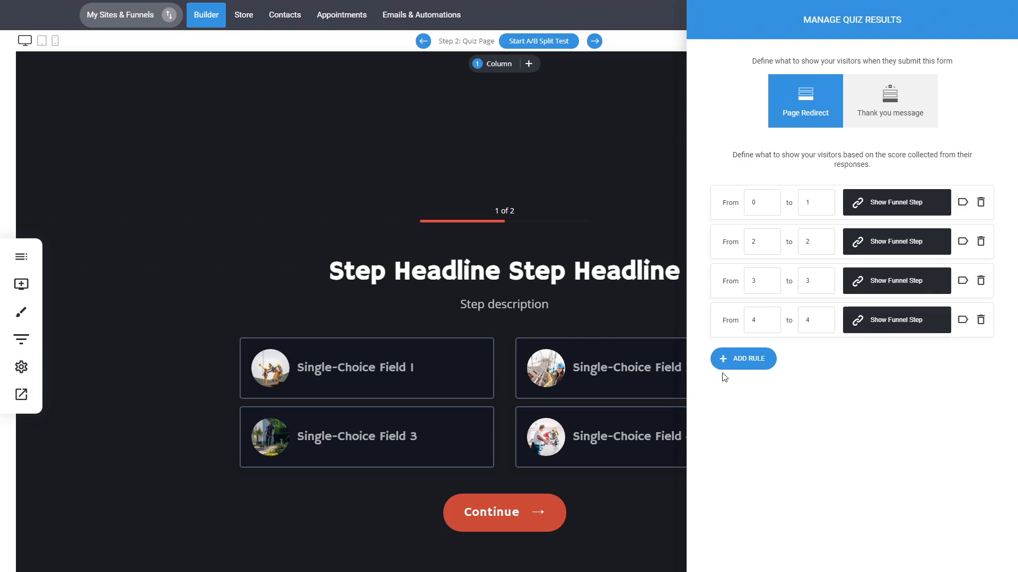
pyautogui.click(959, 324)
pyautogui.click(521, 304)
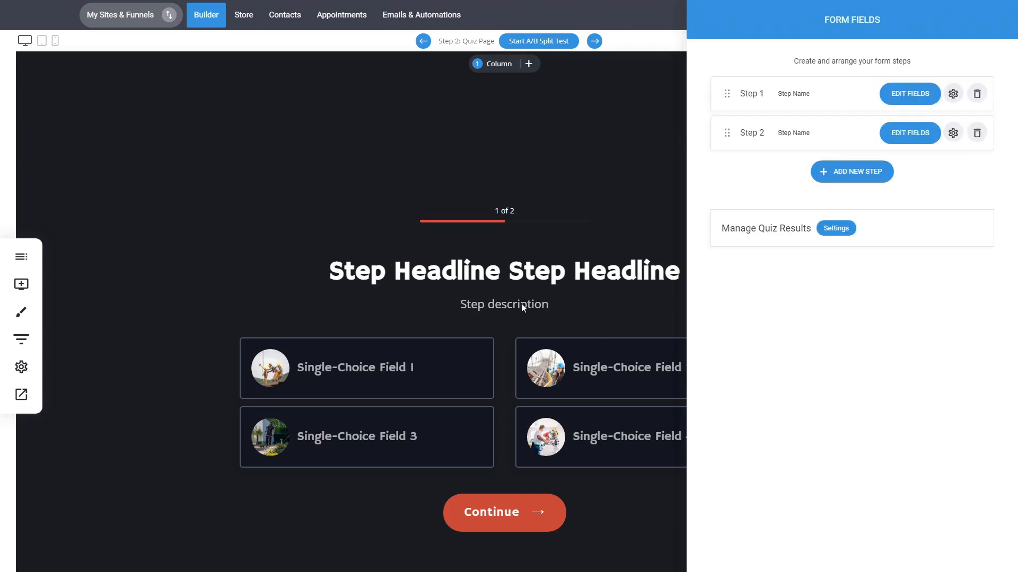
pyautogui.click(564, 288)
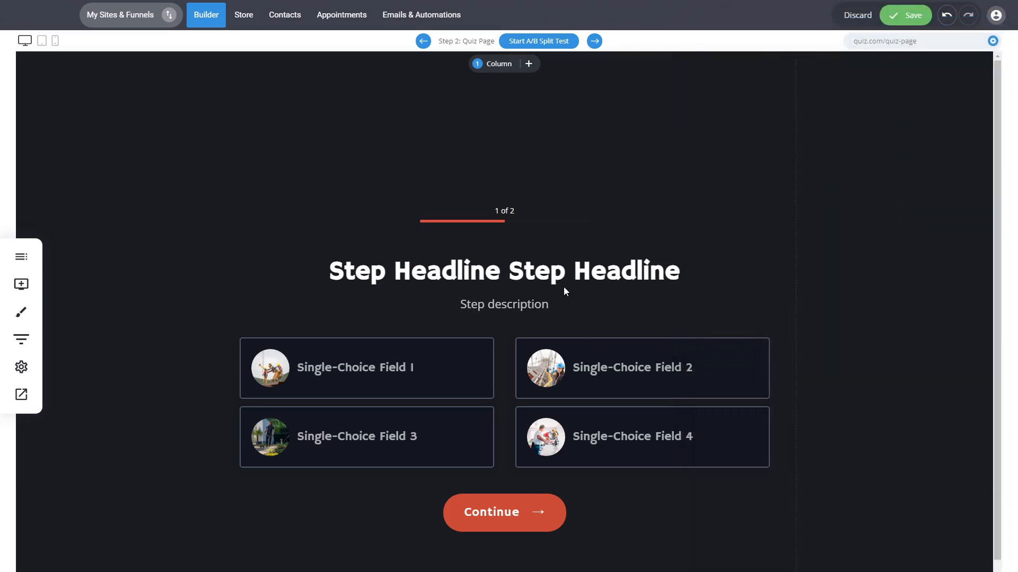
pyautogui.click(897, 20)
# - Test the quiz in the preview by choosing Single-Choice Field 4 and submitting it with a test name and e-mail
pyautogui.click(21, 395)
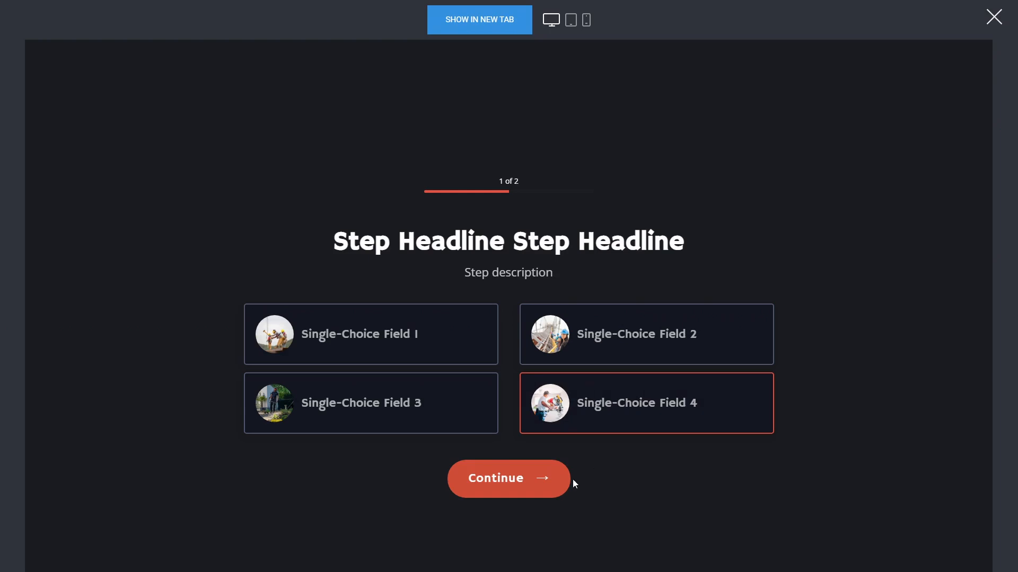
pyautogui.click(543, 486)
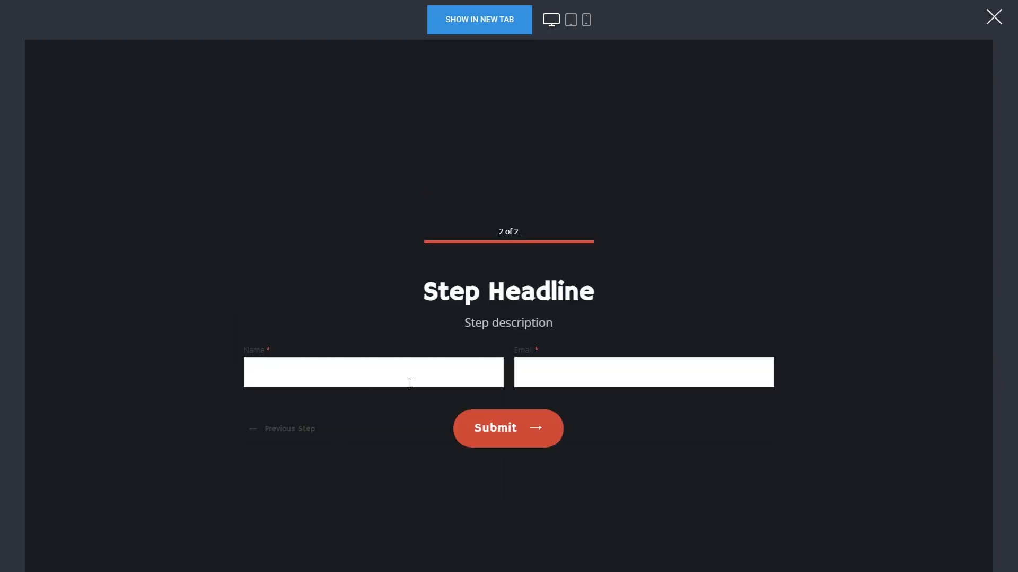
pyautogui.moveTo(452, 368); pyautogui.dragTo(606, 370)
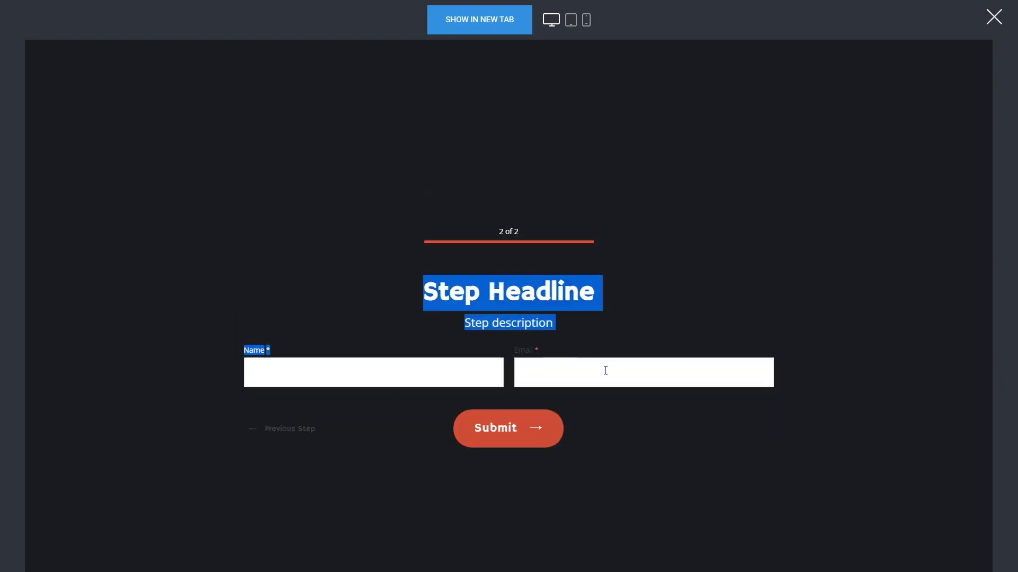
pyautogui.click(451, 372)
pyautogui.write('E')
pyautogui.click(603, 370)
pyautogui.hotkey('ctrl', 'v')
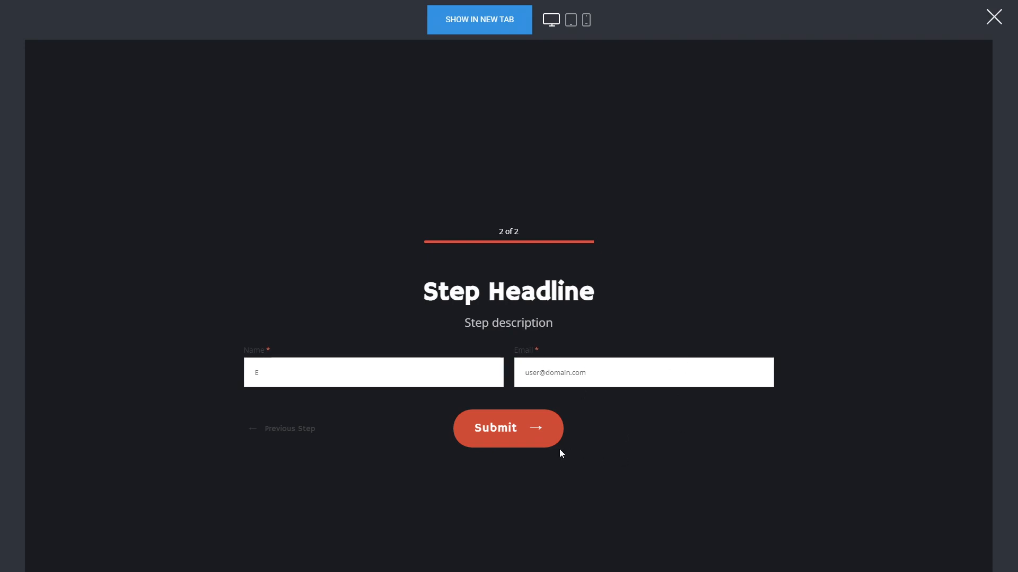
pyautogui.click(525, 433)
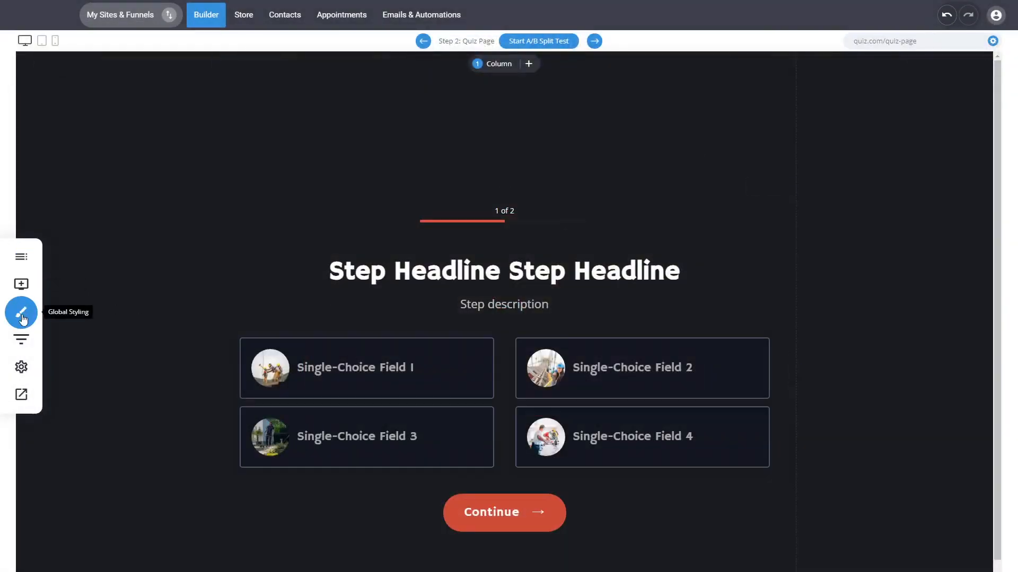
# - Review the list of funnel steps with its results pages, and return to the Quiz Page
pyautogui.click(21, 339)
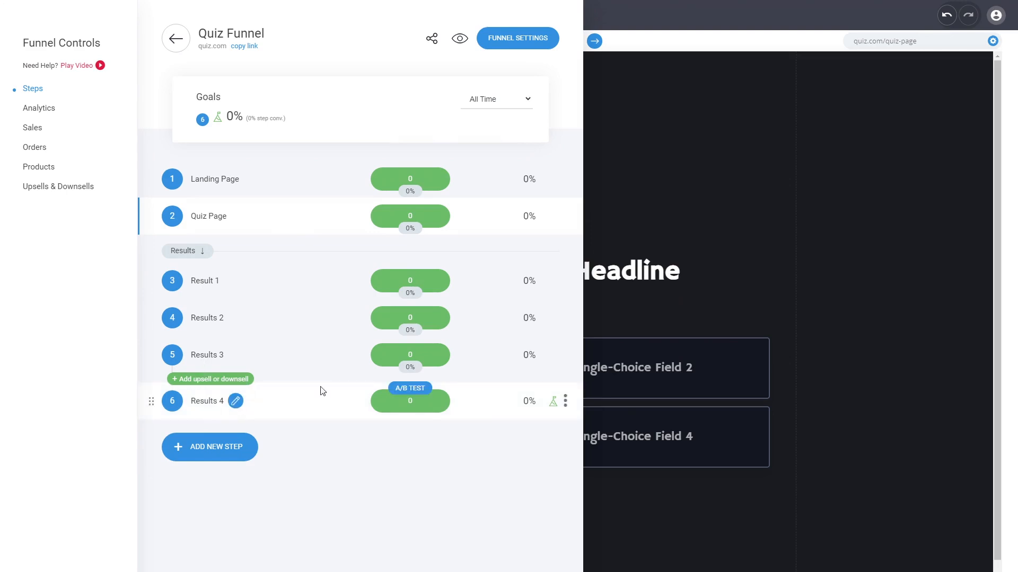
pyautogui.click(718, 300)
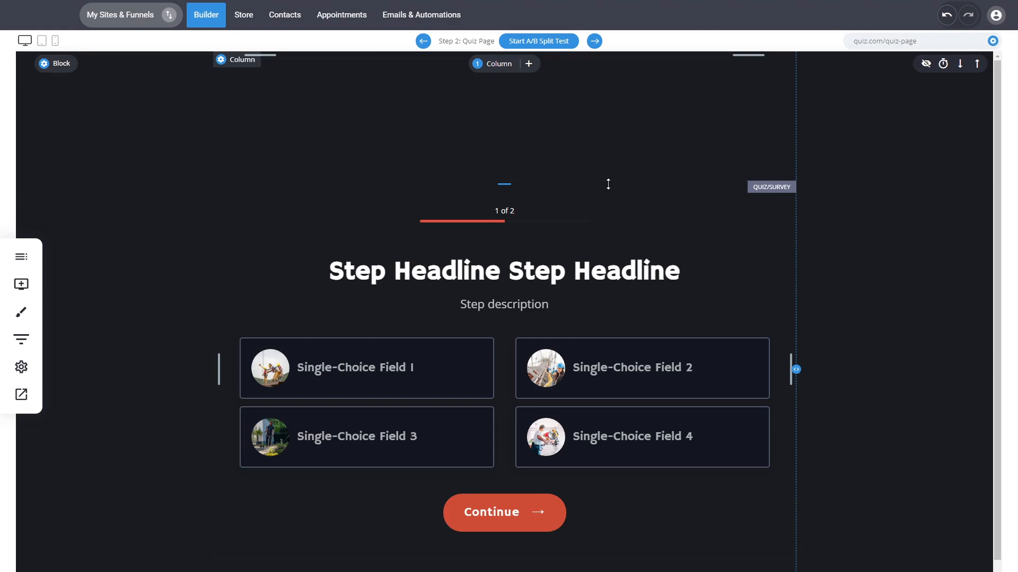
# - Open the test contact in the contacts list and examine its quiz submission, score and tag
pyautogui.click(287, 17)
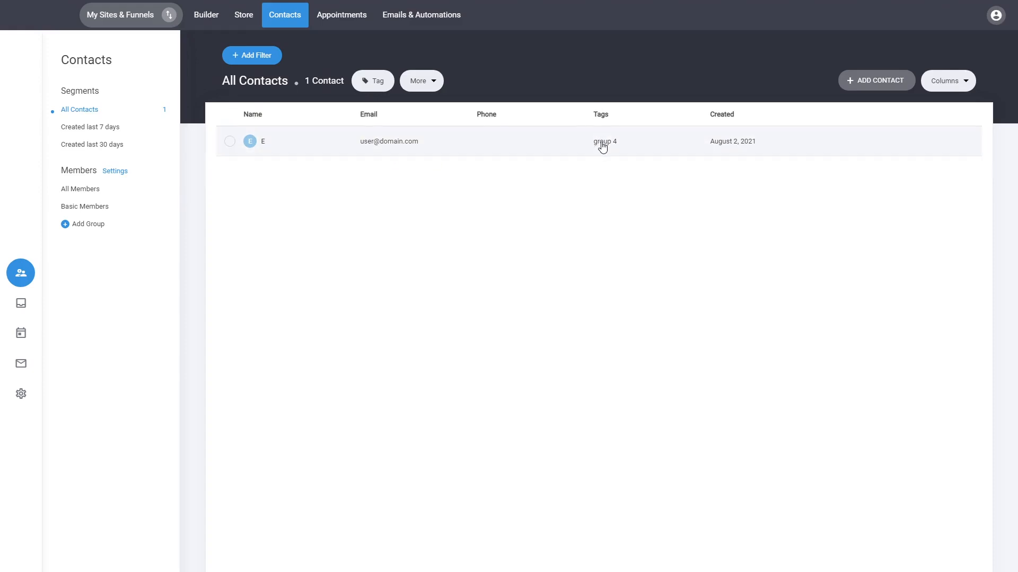
pyautogui.click(395, 145)
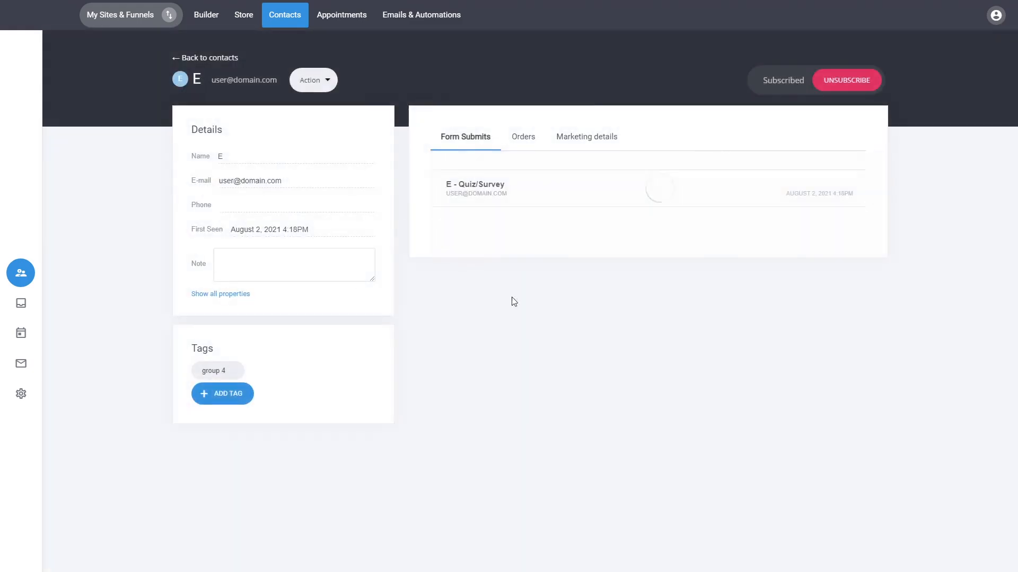
pyautogui.click(525, 203)
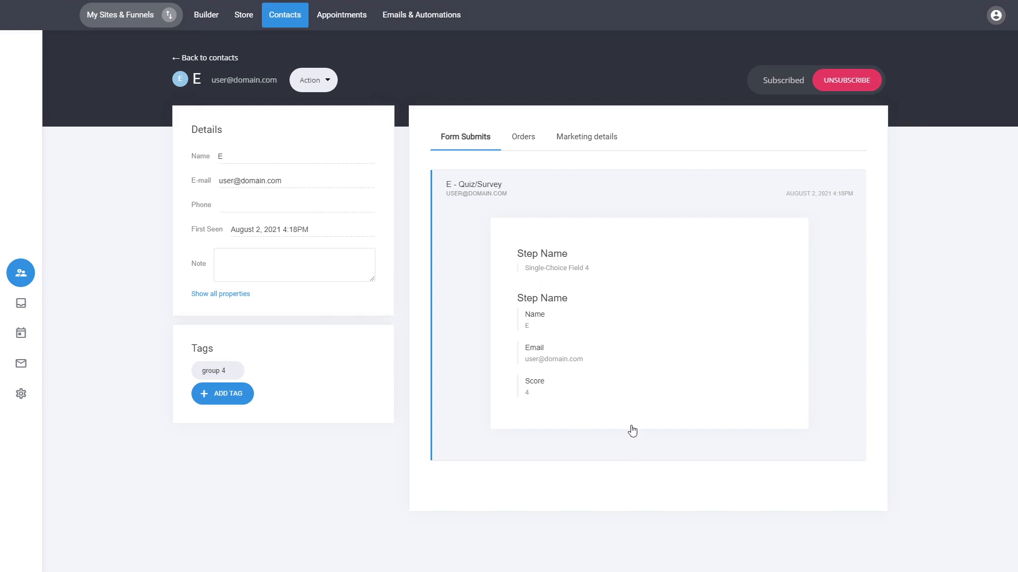
pyautogui.moveTo(216, 377)
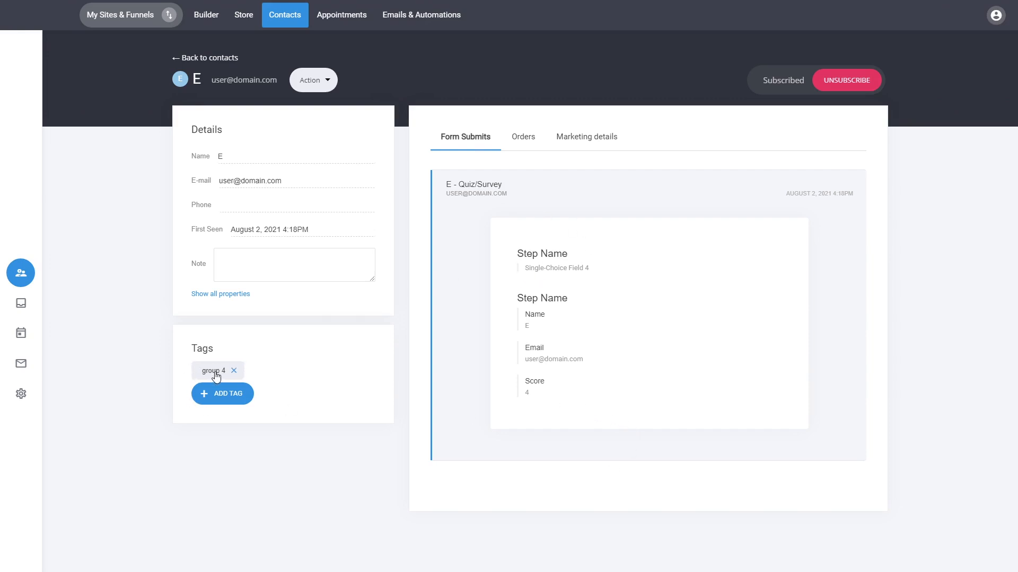